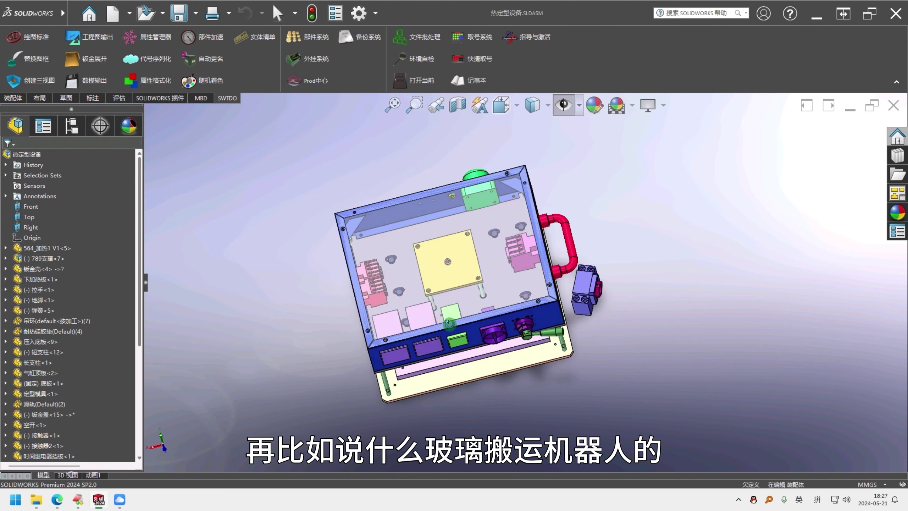
{"action": "scroll", "coordinate": [484, 286], "scroll_direction": "down", "scroll_amount": 1}
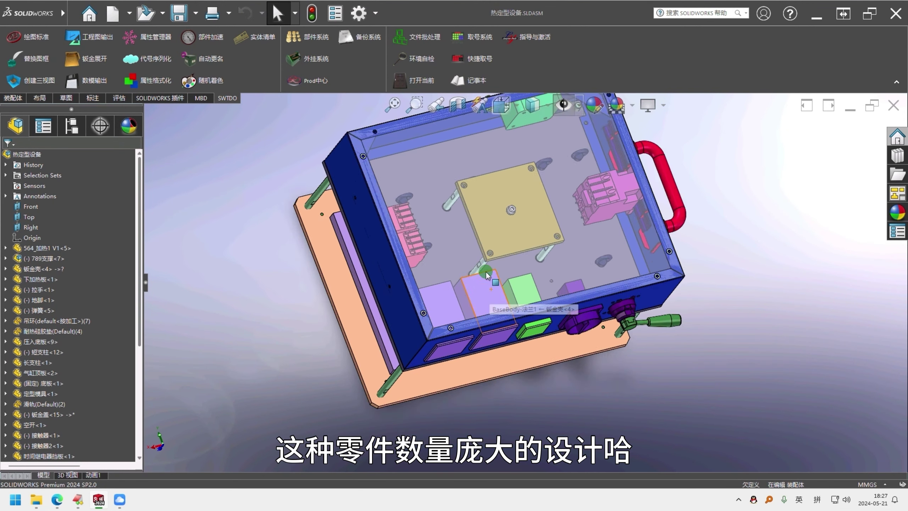
{"action": "scroll", "coordinate": [493, 256], "scroll_direction": "up", "scroll_amount": 1}
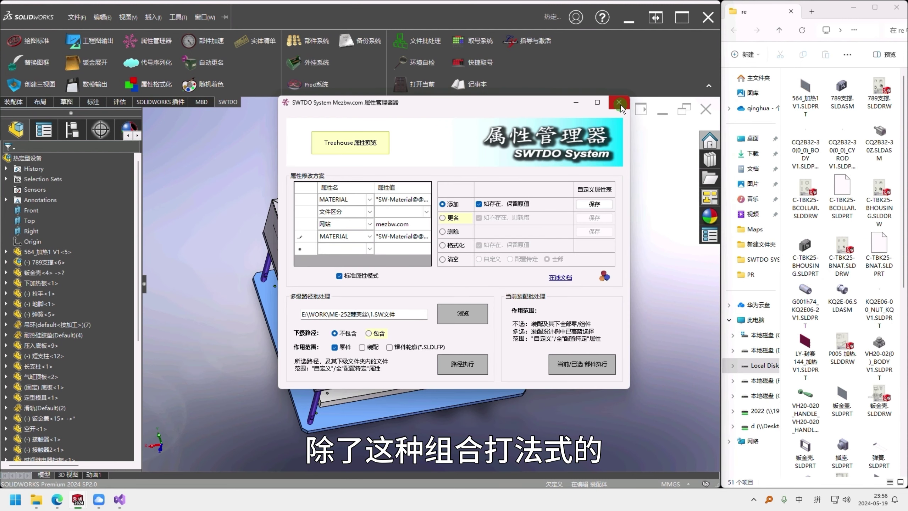
Close the 属性管理器 window
{"action": "left_click", "coordinate": [620, 103]}
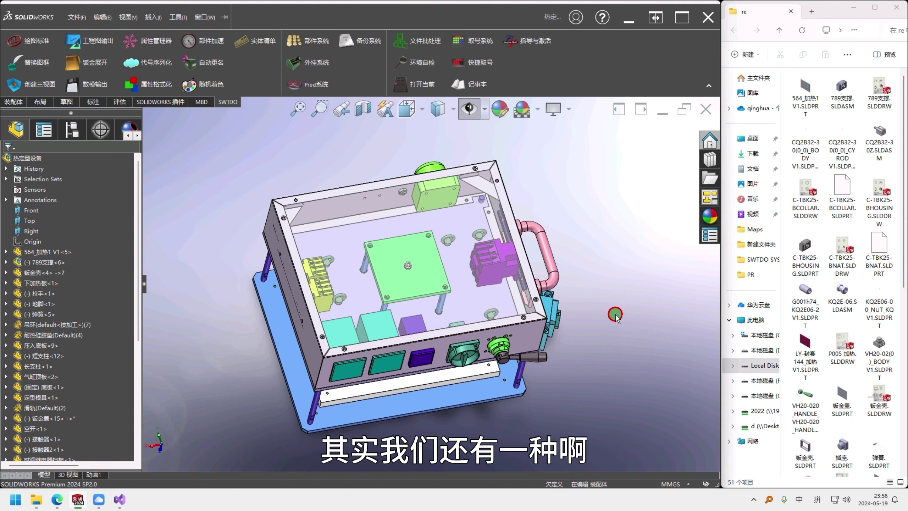
{"action": "left_click_drag", "start_coordinate": [65, 267], "coordinate": [21, 252]}
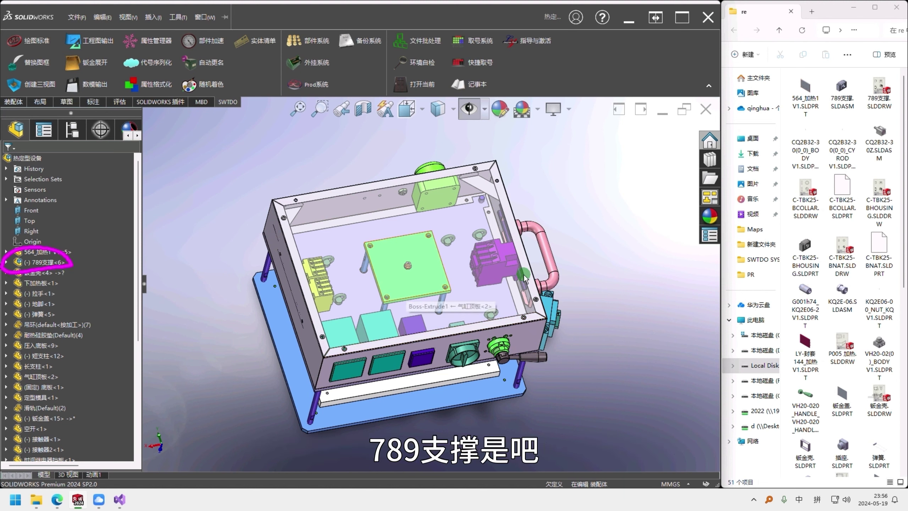
{"action": "left_click_drag", "start_coordinate": [812, 122], "coordinate": [829, 127]}
{"action": "left_click_drag", "start_coordinate": [879, 66], "coordinate": [823, 126]}
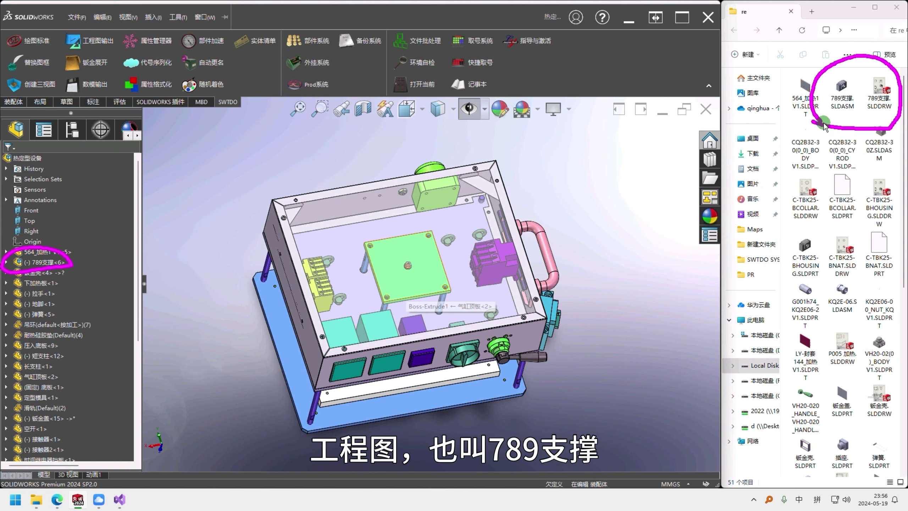
{"action": "key", "text": "Escape"}
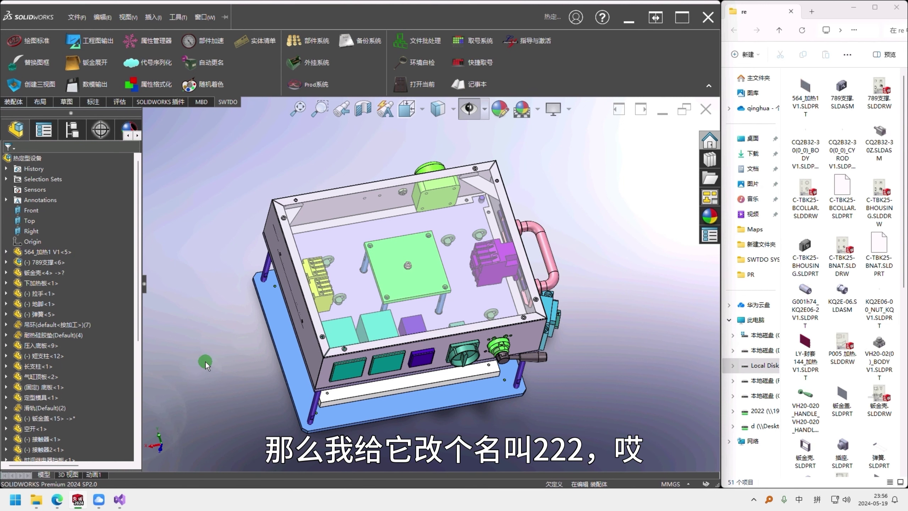
Rename the 789支撑 subassembly as 222 in the assembly tree
{"action": "left_click", "coordinate": [39, 251]}
{"action": "left_click", "coordinate": [43, 261]}
{"action": "key", "text": "F2"}
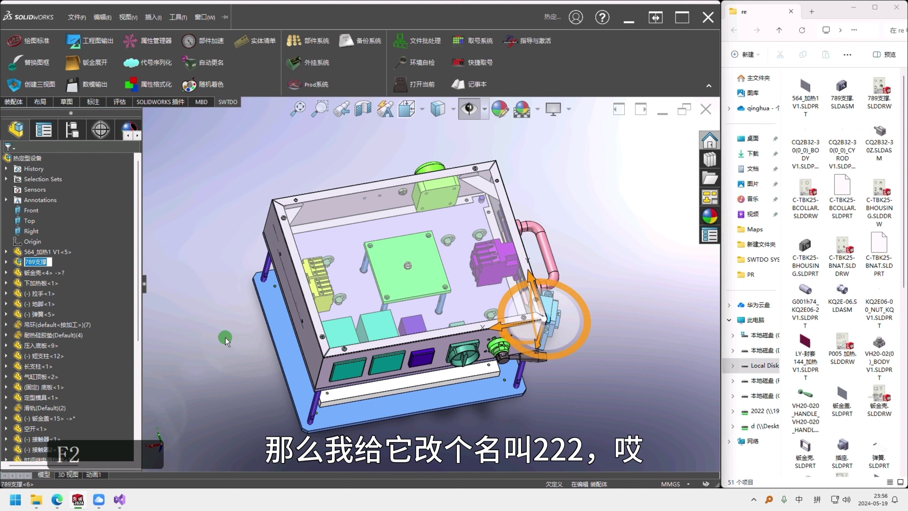
{"action": "type", "text": "222"}
{"action": "key", "text": "Return"}
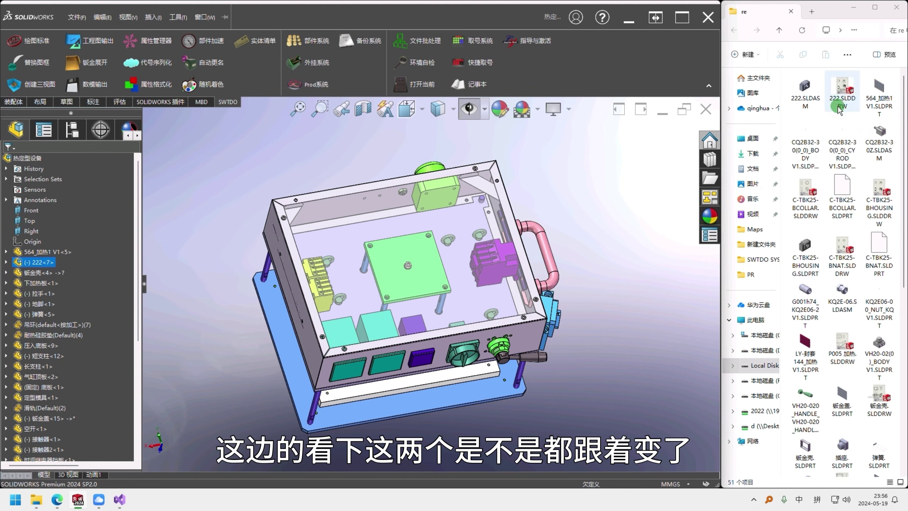
{"action": "mouse_move", "coordinate": [772, 116]}
{"action": "left_mouse_down"}
{"action": "mouse_move", "coordinate": [795, 74]}
{"action": "mouse_move", "coordinate": [813, 146]}
{"action": "left_mouse_up"}
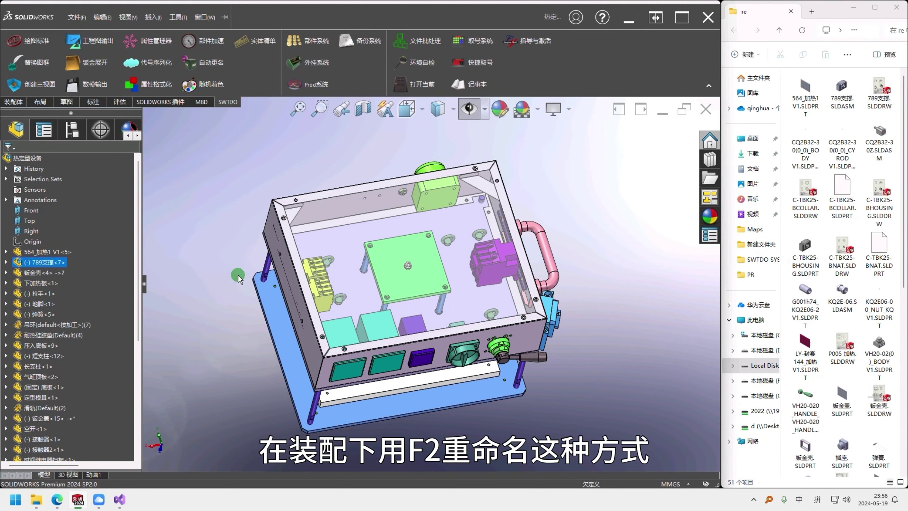
{"action": "scroll", "coordinate": [470, 339], "scroll_direction": "down", "scroll_amount": 2}
{"action": "scroll", "coordinate": [429, 258], "scroll_direction": "up", "scroll_amount": 1}
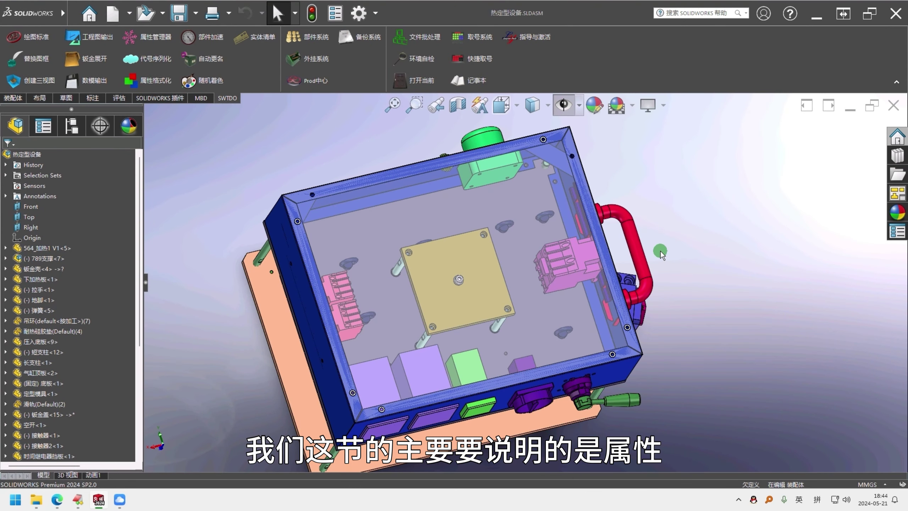
{"action": "scroll", "coordinate": [449, 317], "scroll_direction": "up", "scroll_amount": 4}
{"action": "scroll", "coordinate": [524, 286], "scroll_direction": "down", "scroll_amount": 3}
{"action": "middle_click_drag", "start_coordinate": [533, 264], "coordinate": [590, 237]}
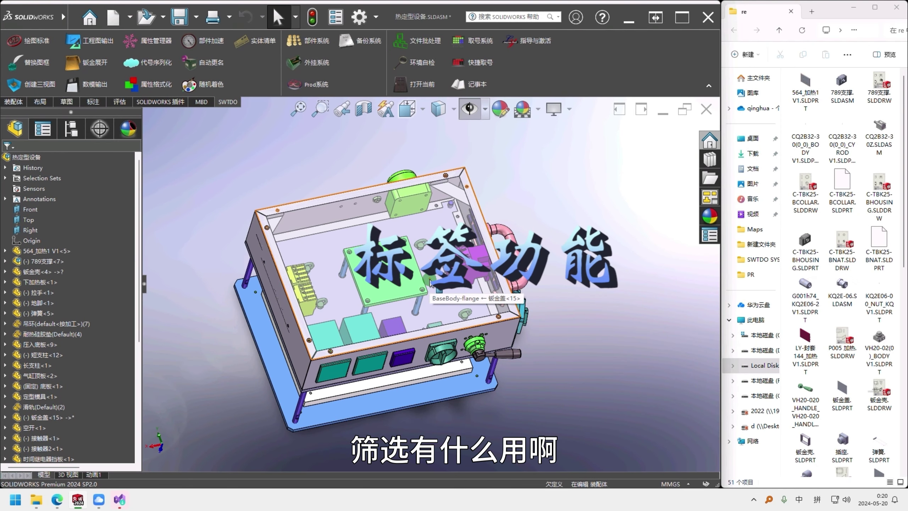
Assign a material to the 564_加热1 V1 and 下加热板 parts together, then clear the selection
{"action": "left_click", "coordinate": [42, 251]}
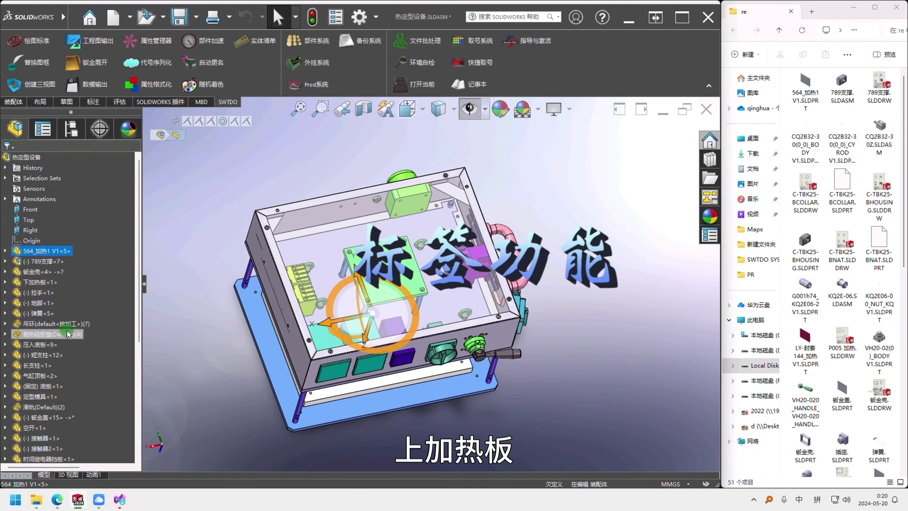
{"action": "left_click", "coordinate": [50, 282], "text": "ctrl"}
{"action": "right_click", "coordinate": [49, 283]}
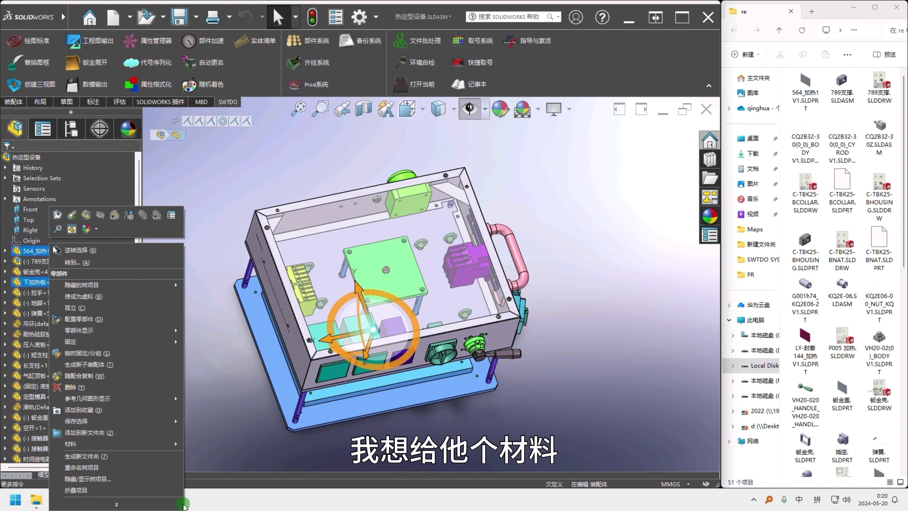
{"action": "mouse_move", "coordinate": [153, 443]}
{"action": "left_click", "coordinate": [256, 348]}
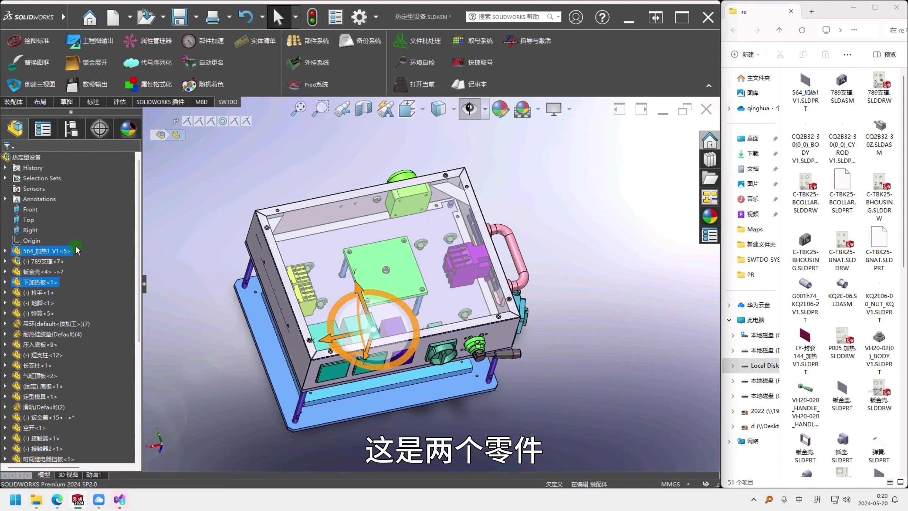
{"action": "left_click", "coordinate": [168, 327]}
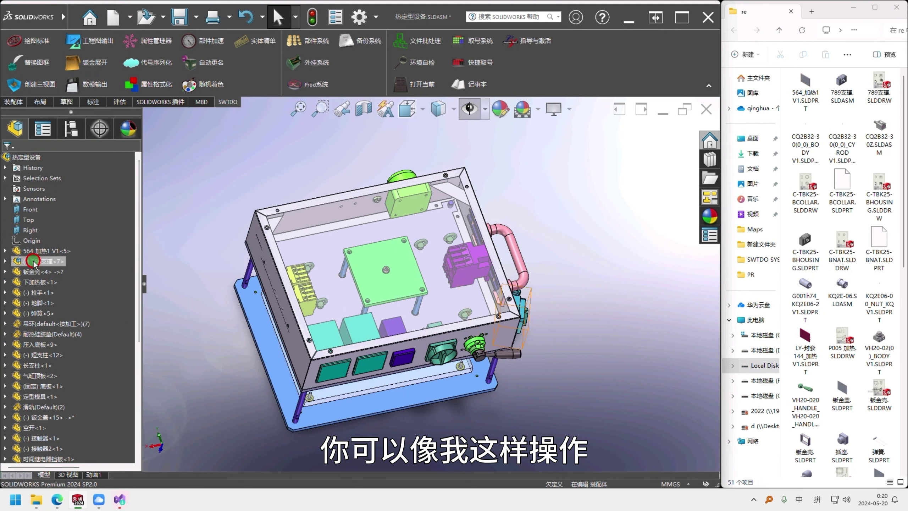
Select the 564_加热1 V1 and 下加热板 parts and expand the 789支撑 subassembly in the assembly tree
{"action": "left_click", "coordinate": [31, 262]}
{"action": "left_click", "coordinate": [31, 251]}
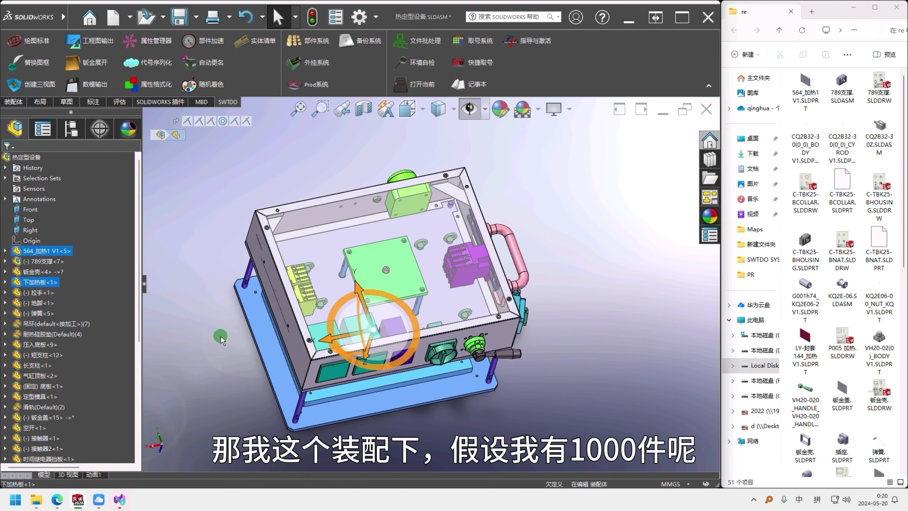
{"action": "left_click", "coordinate": [96, 290]}
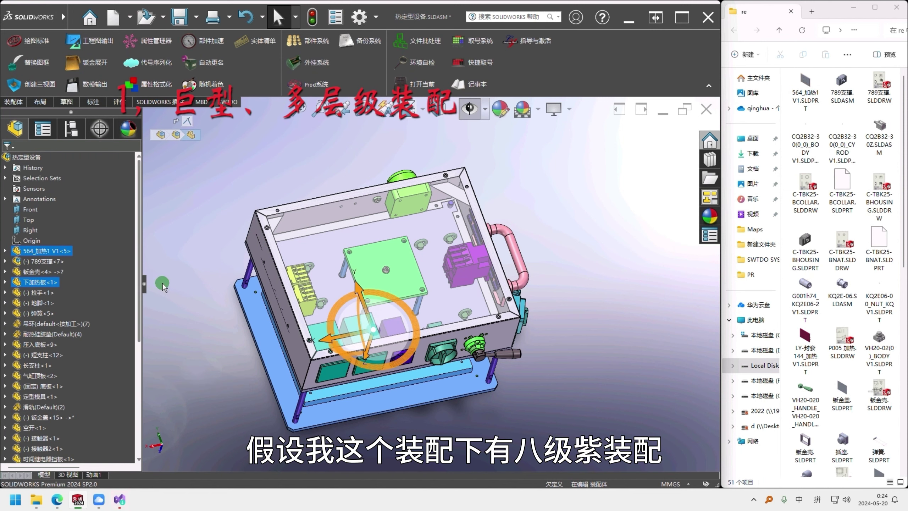
{"action": "left_click", "coordinate": [5, 260]}
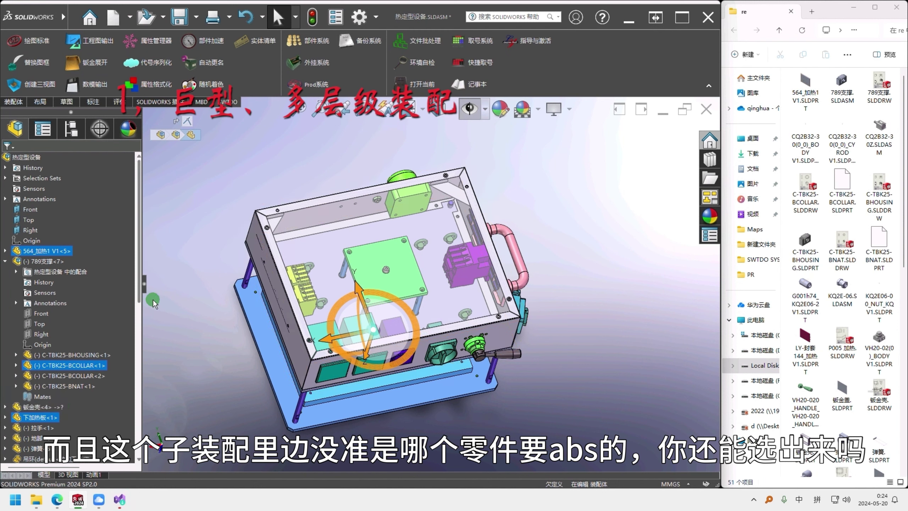
{"action": "scroll", "coordinate": [67, 398], "scroll_direction": "down", "scroll_amount": 7}
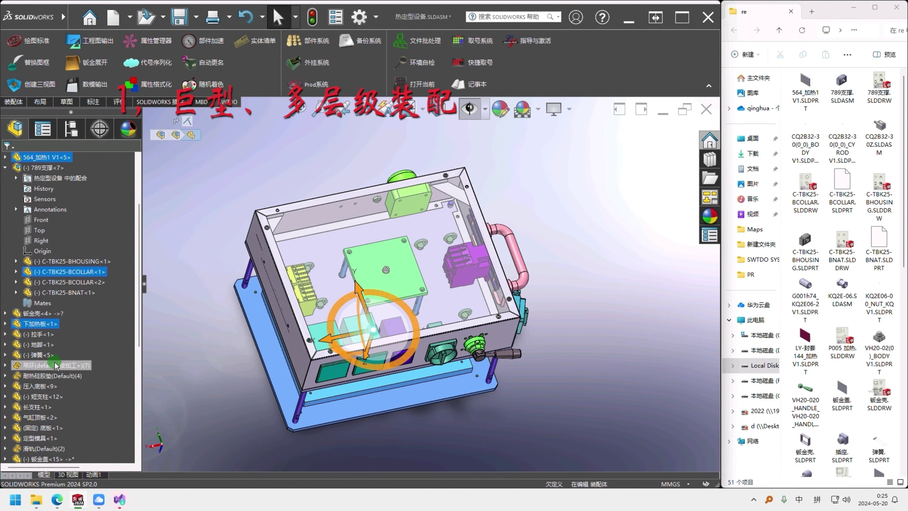
Select the purchased components 空开, 接触器<1> and 高压开关 together in the assembly tree
{"action": "left_click", "coordinate": [34, 345]}
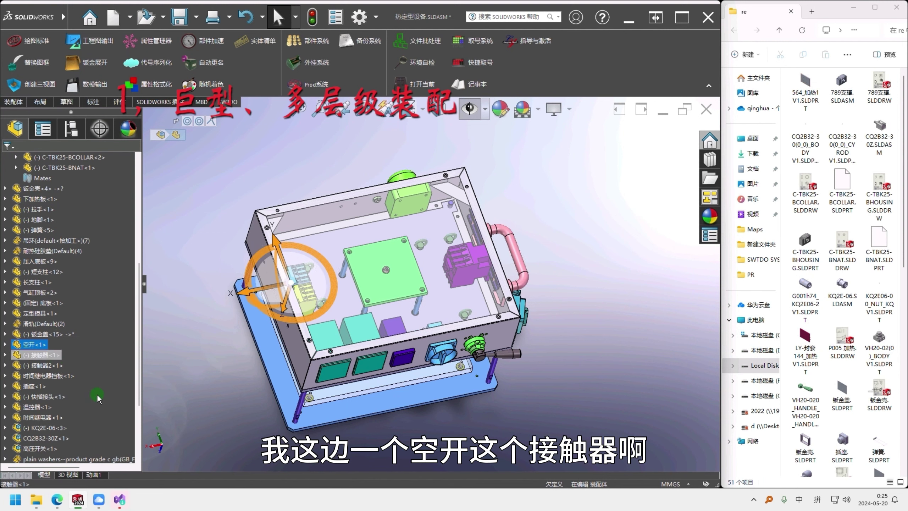
{"action": "left_click", "coordinate": [39, 354], "text": "ctrl"}
{"action": "scroll", "coordinate": [38, 358], "scroll_direction": "down", "scroll_amount": 2}
{"action": "left_click", "coordinate": [40, 389], "text": "ctrl"}
{"action": "scroll", "coordinate": [81, 395], "scroll_direction": "up", "scroll_amount": 4}
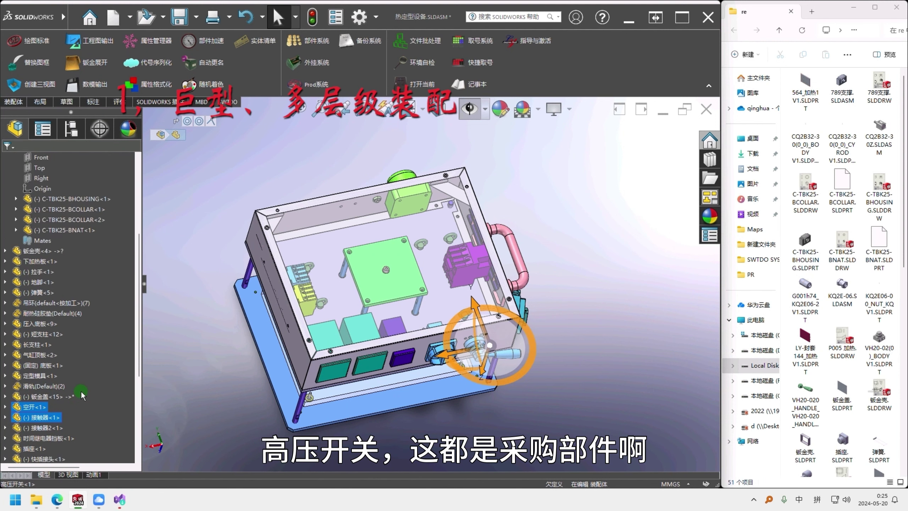
{"action": "scroll", "coordinate": [83, 396], "scroll_direction": "down", "scroll_amount": 2}
{"action": "scroll", "coordinate": [86, 395], "scroll_direction": "down", "scroll_amount": 1}
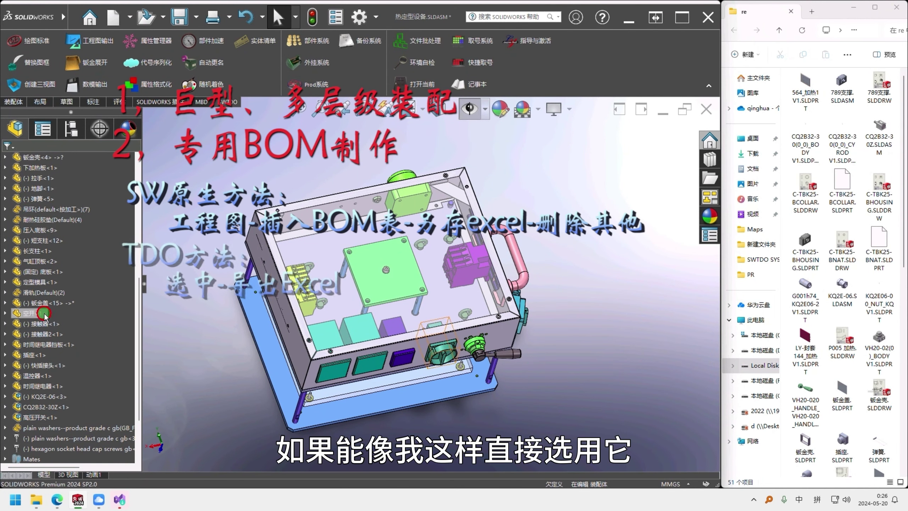
Select only the 空开 and 接触器<1> components, then clear the selection
{"action": "left_click", "coordinate": [36, 313]}
{"action": "left_click", "coordinate": [53, 323], "text": "ctrl"}
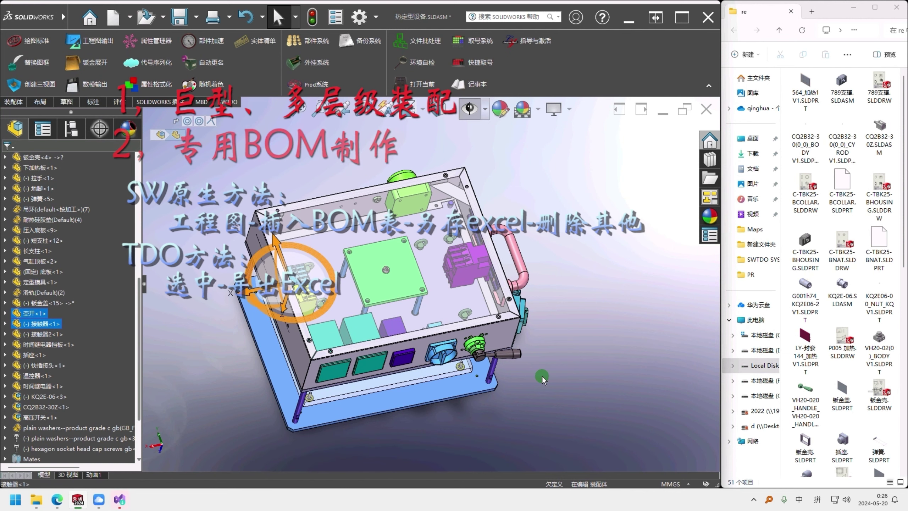
{"action": "left_click", "coordinate": [244, 216]}
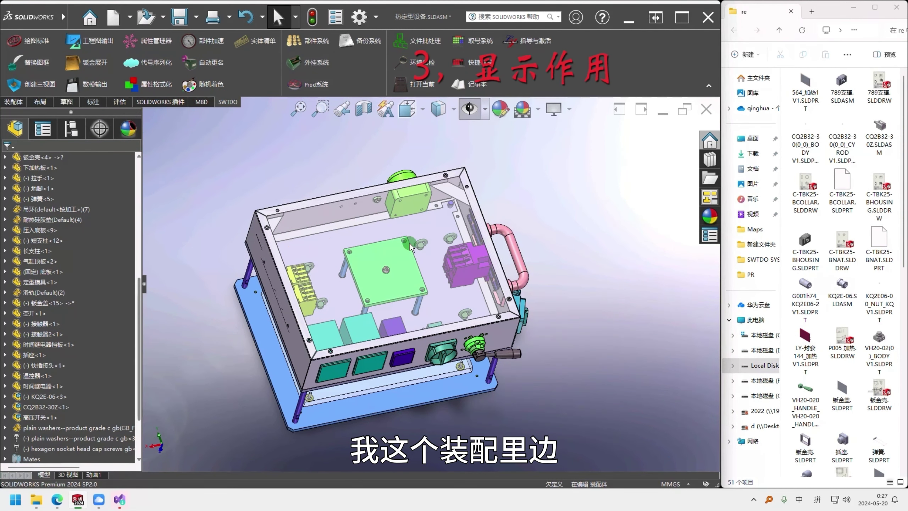
Clear all appearance colours from the assembly with the 部件加速 tool
{"action": "middle_click_drag", "start_coordinate": [504, 289], "coordinate": [415, 284]}
{"action": "scroll", "coordinate": [447, 279], "scroll_direction": "down", "scroll_amount": 2}
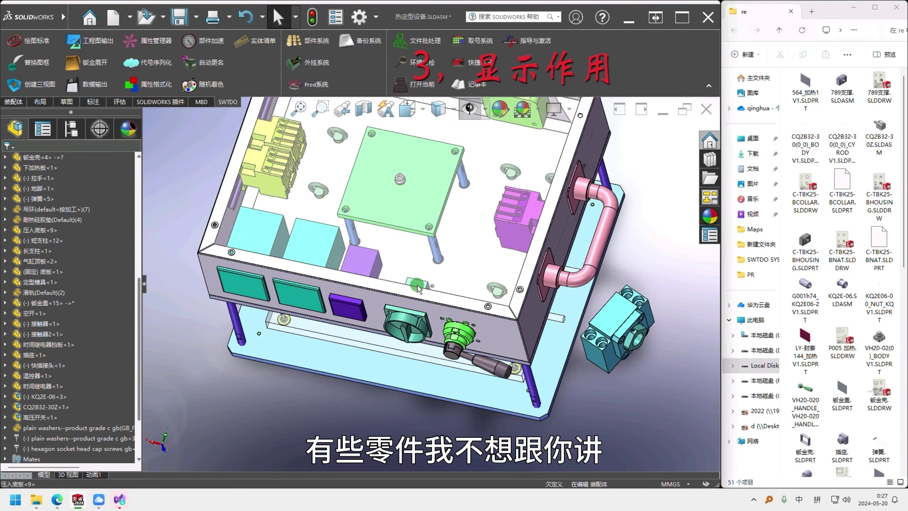
{"action": "scroll", "coordinate": [428, 286], "scroll_direction": "up", "scroll_amount": 2}
{"action": "left_click", "coordinate": [191, 45]}
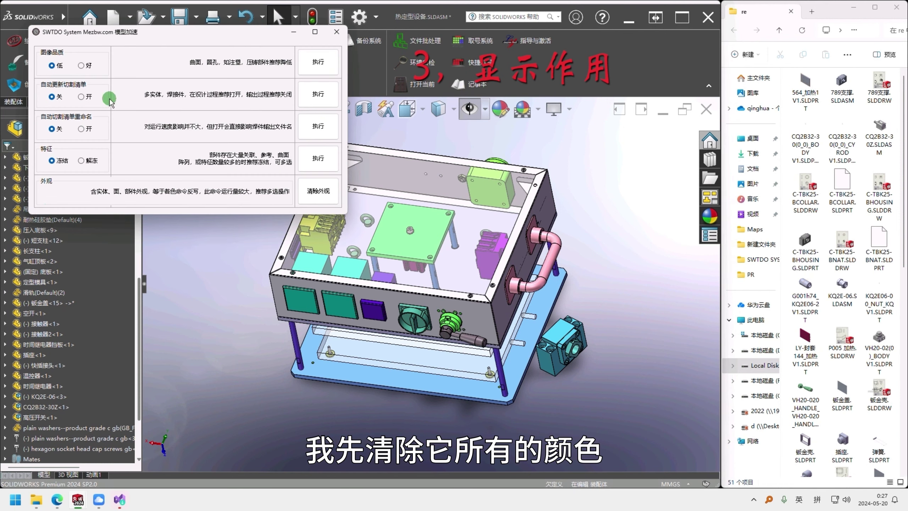
{"action": "left_click", "coordinate": [318, 190]}
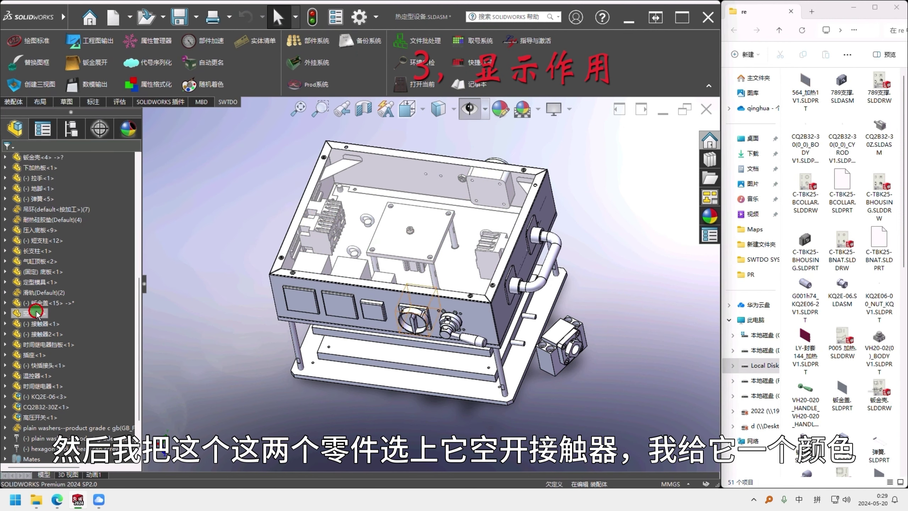
Apply random colours to only the 空开 and 接触器<1> components, then clear the selection
{"action": "left_click", "coordinate": [36, 311]}
{"action": "left_click", "coordinate": [41, 324], "text": "ctrl"}
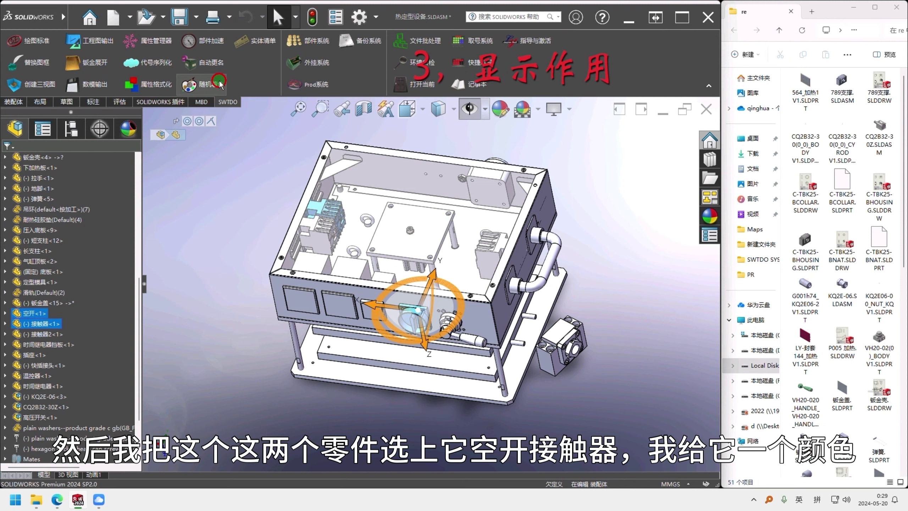
{"action": "left_click", "coordinate": [201, 84]}
{"action": "scroll", "coordinate": [239, 216], "scroll_direction": "down", "scroll_amount": 2}
{"action": "scroll", "coordinate": [343, 227], "scroll_direction": "down", "scroll_amount": 1}
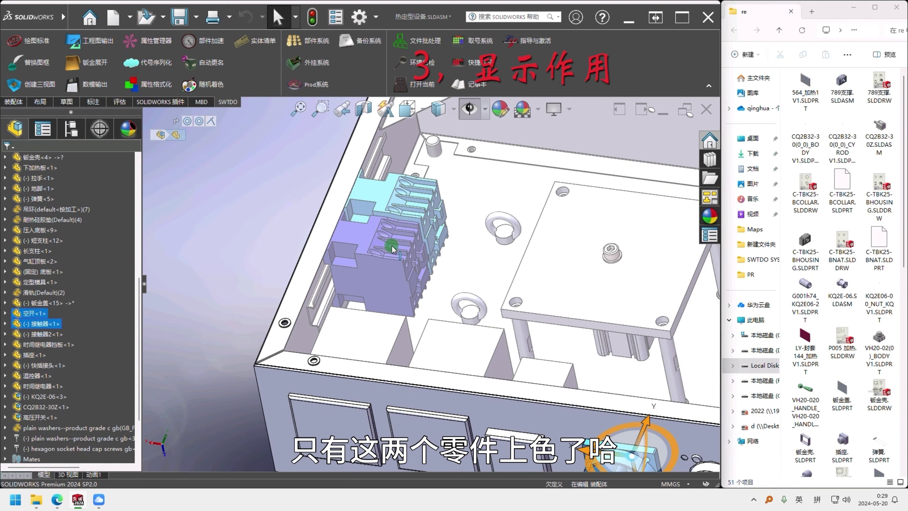
{"action": "scroll", "coordinate": [433, 282], "scroll_direction": "up", "scroll_amount": 5}
{"action": "left_click", "coordinate": [628, 297]}
{"action": "scroll", "coordinate": [568, 298], "scroll_direction": "down", "scroll_amount": 2}
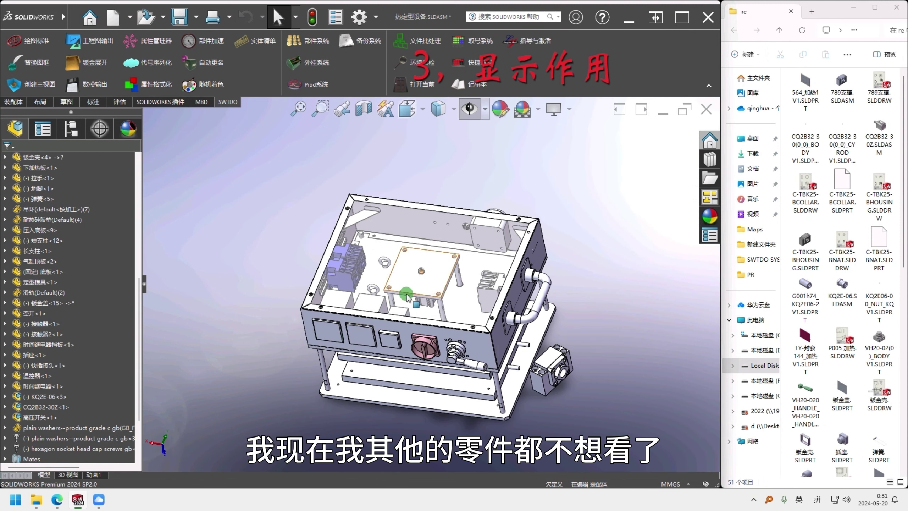
Isolate the 空开 and 接触器<1> components so that the other parts are hidden
{"action": "left_click", "coordinate": [39, 313]}
{"action": "left_click", "coordinate": [40, 323], "text": "shift"}
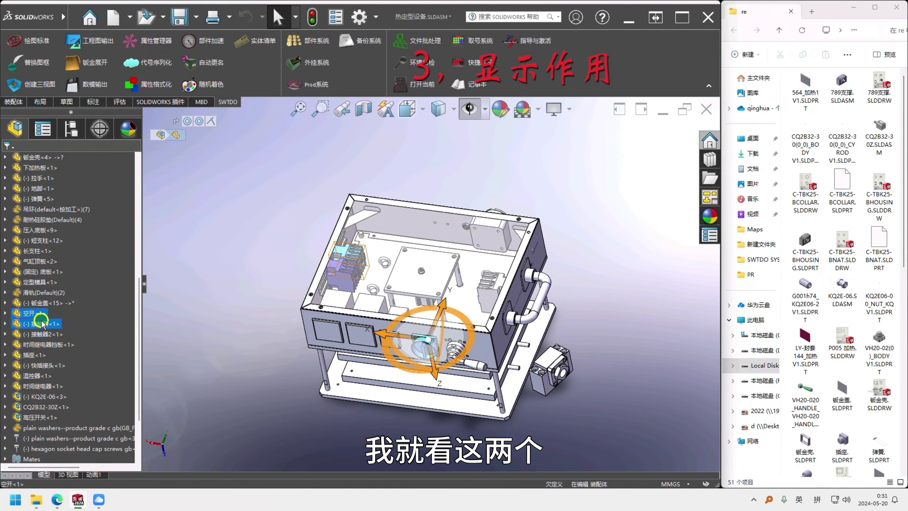
{"action": "right_click", "coordinate": [41, 323]}
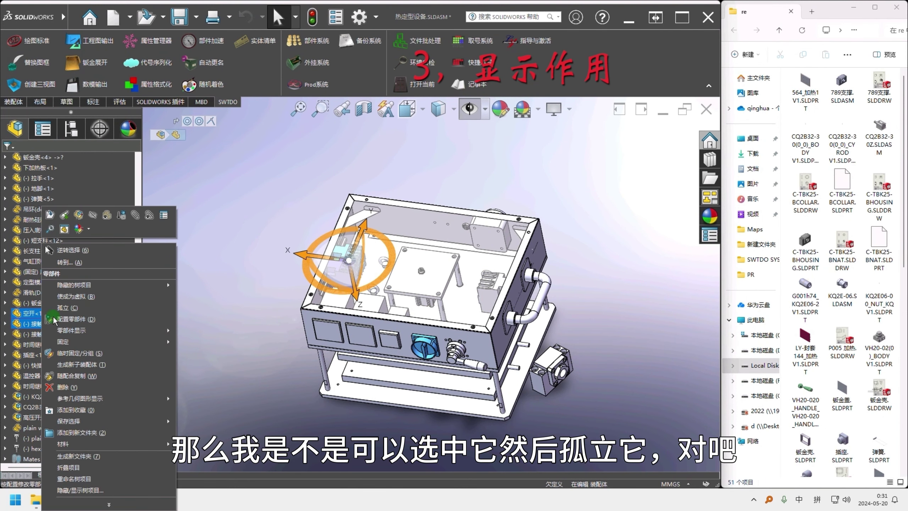
{"action": "left_click", "coordinate": [149, 307]}
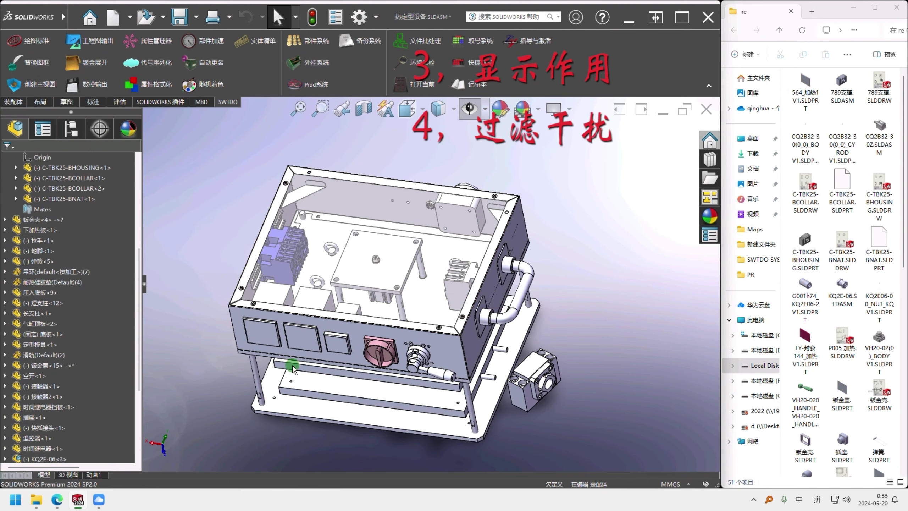
Isolate the 高压开关<1> subassembly so that all other components are hidden
{"action": "scroll", "coordinate": [292, 366], "scroll_direction": "down", "scroll_amount": 1}
{"action": "scroll", "coordinate": [94, 425], "scroll_direction": "down", "scroll_amount": 5}
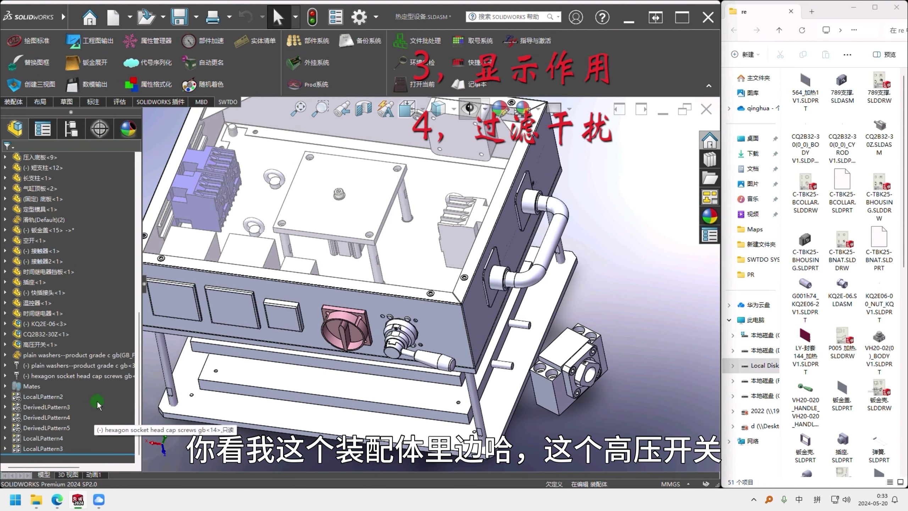
{"action": "scroll", "coordinate": [466, 275], "scroll_direction": "up", "scroll_amount": 3}
{"action": "left_click", "coordinate": [40, 345]}
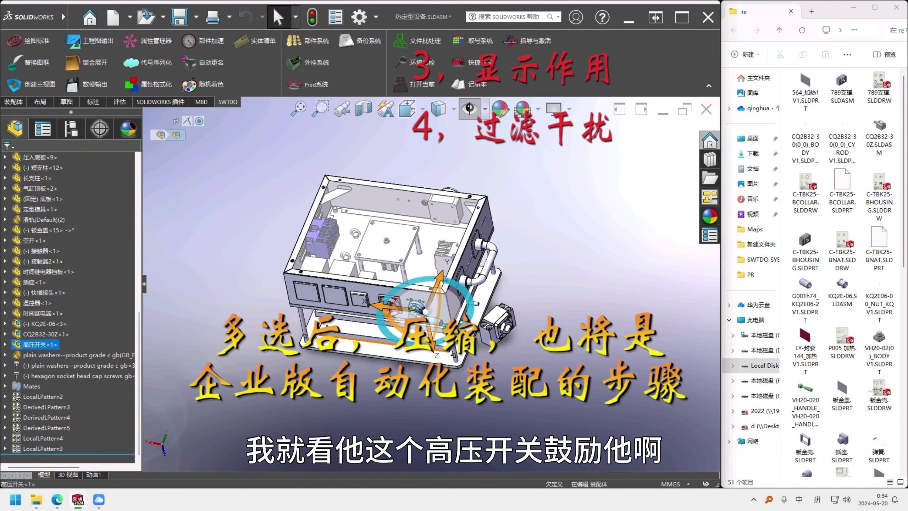
{"action": "scroll", "coordinate": [431, 321], "scroll_direction": "down", "scroll_amount": 8}
{"action": "middle_click_drag", "start_coordinate": [340, 273], "coordinate": [315, 264]}
{"action": "scroll", "coordinate": [327, 248], "scroll_direction": "down", "scroll_amount": 2}
{"action": "right_click", "coordinate": [59, 344]}
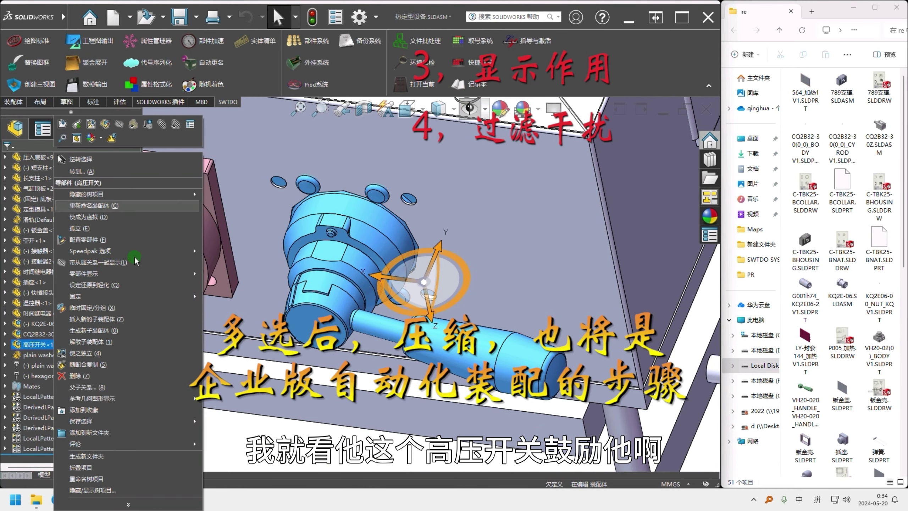
{"action": "left_click", "coordinate": [344, 206]}
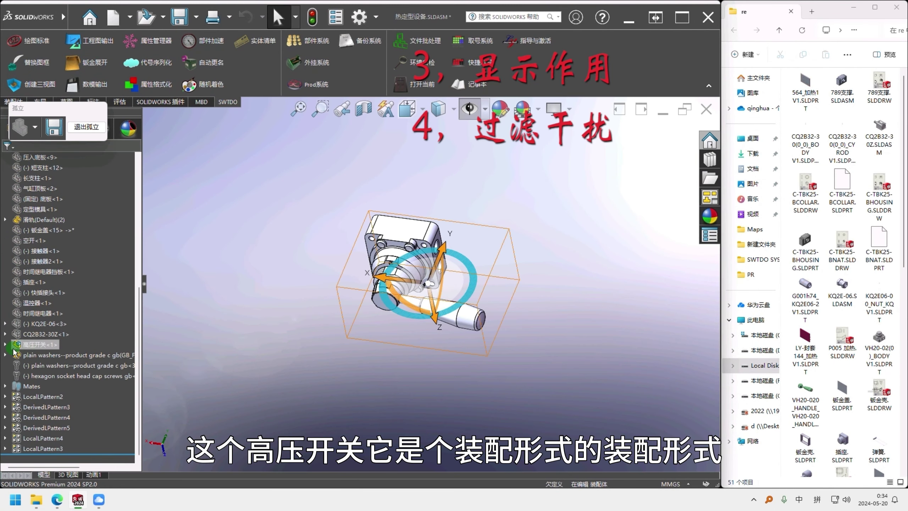
Expand the 高压开关<1> subassembly and select its VH20-02(0)_BODY and VH20-020_HANDLE parts in turn
{"action": "left_click", "coordinate": [5, 344]}
{"action": "left_click", "coordinate": [33, 336]}
{"action": "left_click", "coordinate": [33, 336]}
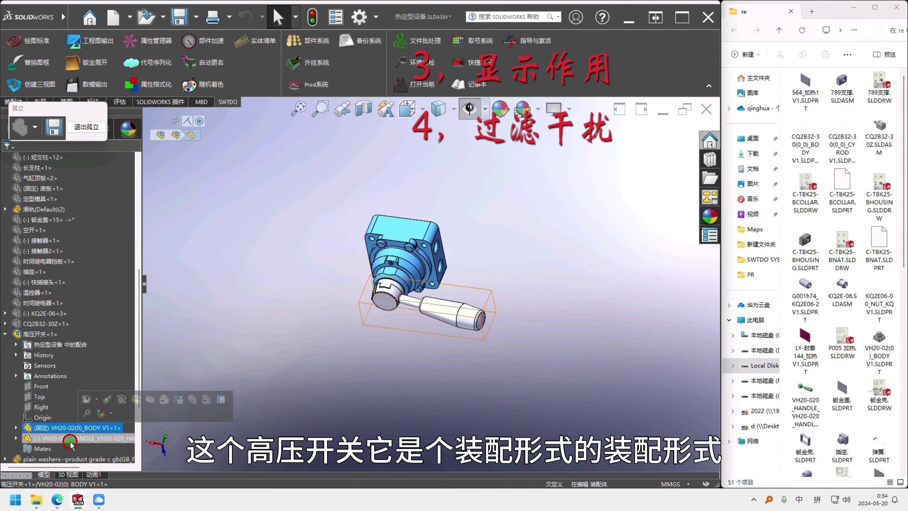
{"action": "left_click", "coordinate": [71, 429]}
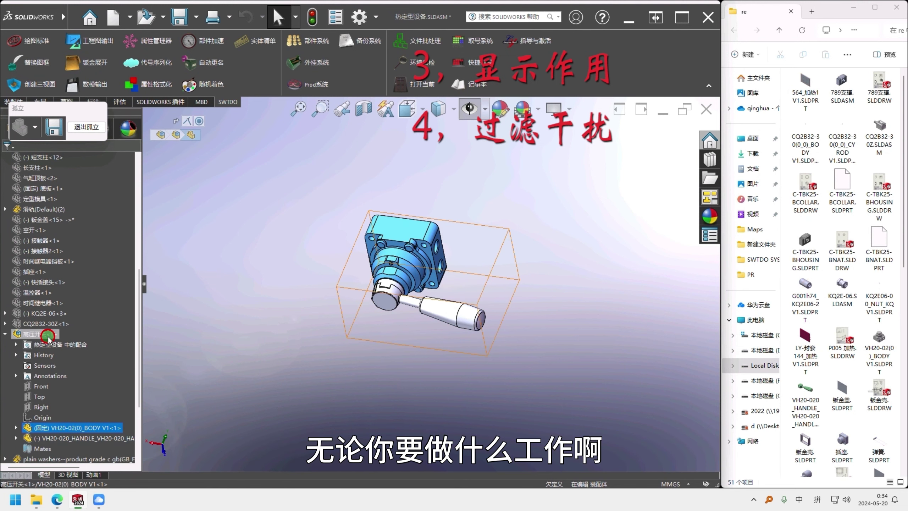
{"action": "left_click", "coordinate": [75, 437]}
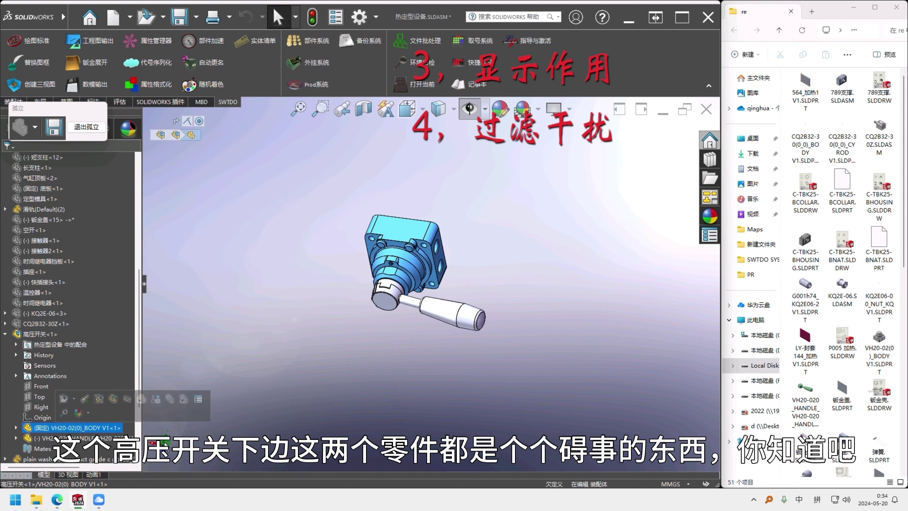
{"action": "left_click", "coordinate": [72, 437]}
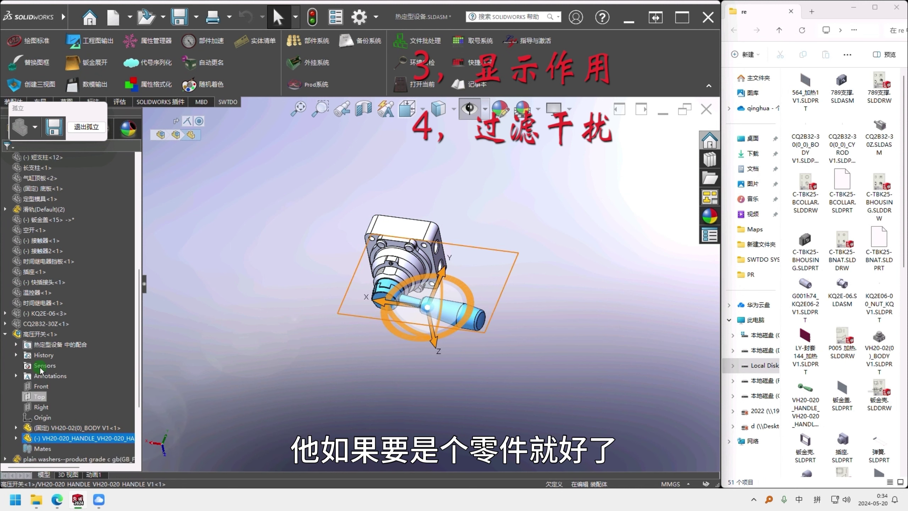
Highlight the whole 高压开关<1> subassembly, then select its body and handle parts together
{"action": "left_click", "coordinate": [39, 334]}
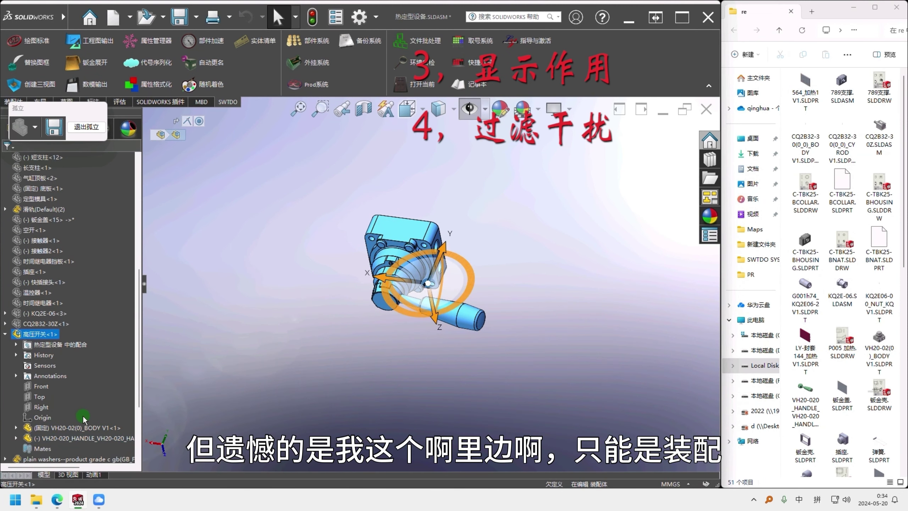
{"action": "left_click", "coordinate": [71, 427]}
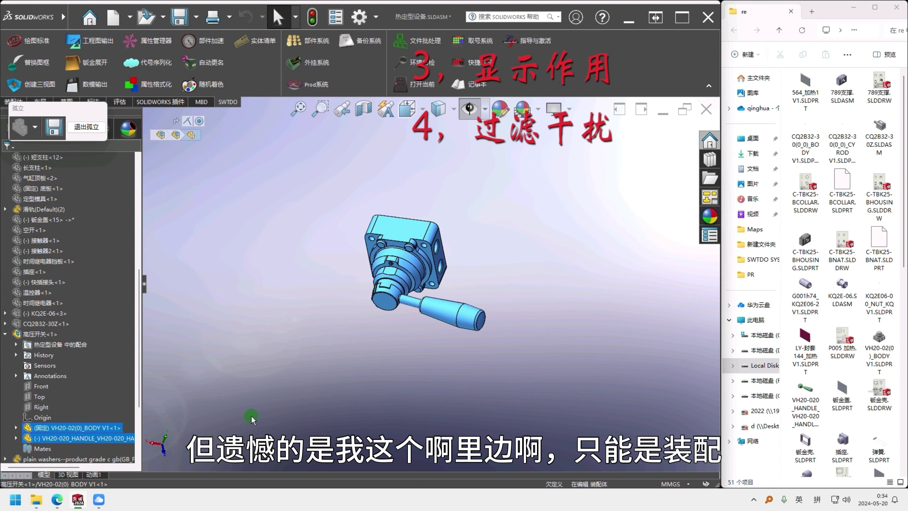
{"action": "left_click", "coordinate": [158, 443]}
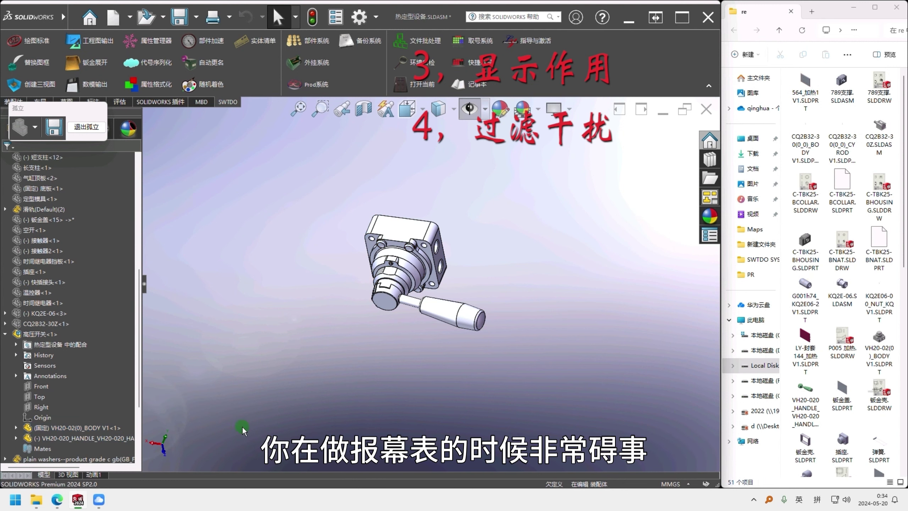
{"action": "left_click", "coordinate": [72, 427]}
{"action": "left_click", "coordinate": [75, 438], "text": "ctrl"}
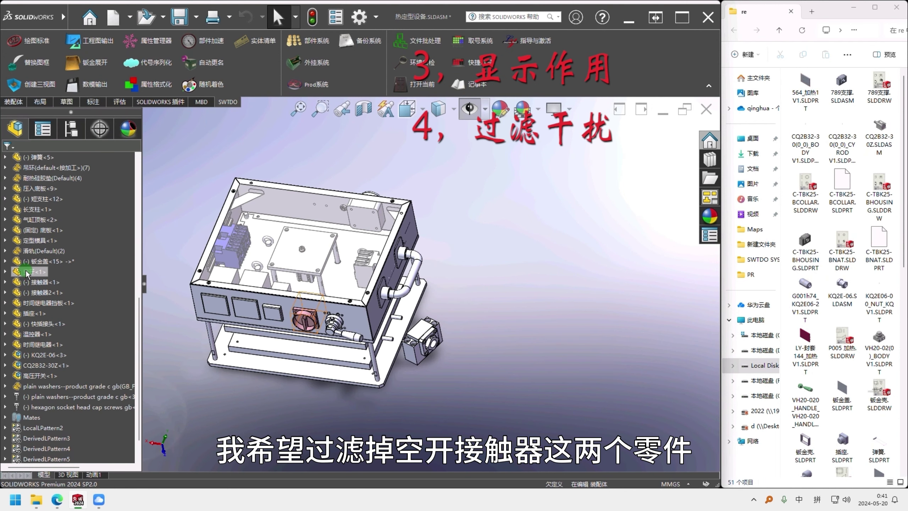
Select the 空开<1> and 接触器<1> components and open their component properties to review the bill-of-materials exclusion option
{"action": "left_click", "coordinate": [27, 271]}
{"action": "left_click", "coordinate": [41, 282], "text": "shift"}
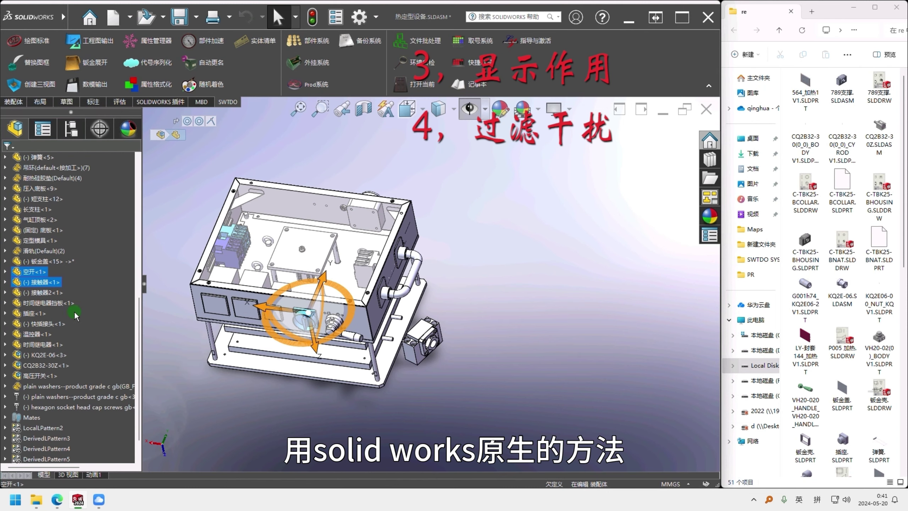
{"action": "right_click", "coordinate": [48, 283]}
{"action": "left_click", "coordinate": [171, 219]}
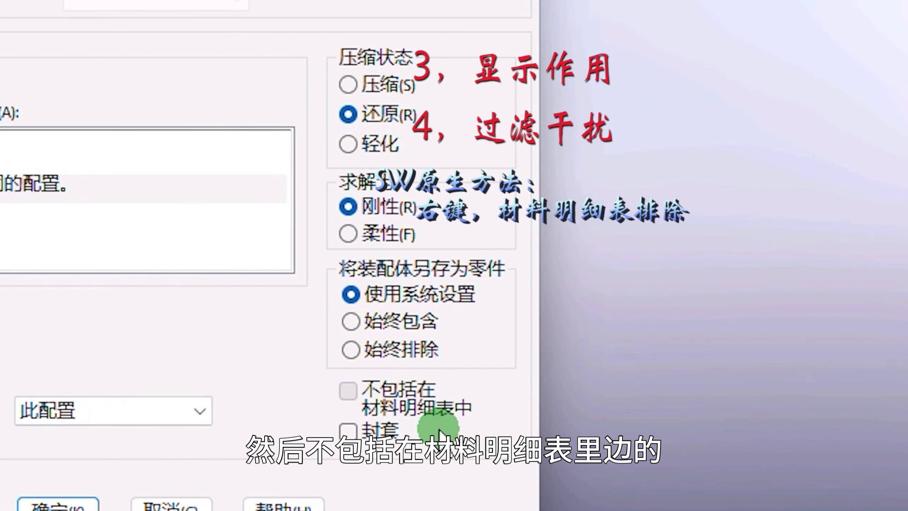
{"action": "left_click", "coordinate": [412, 346]}
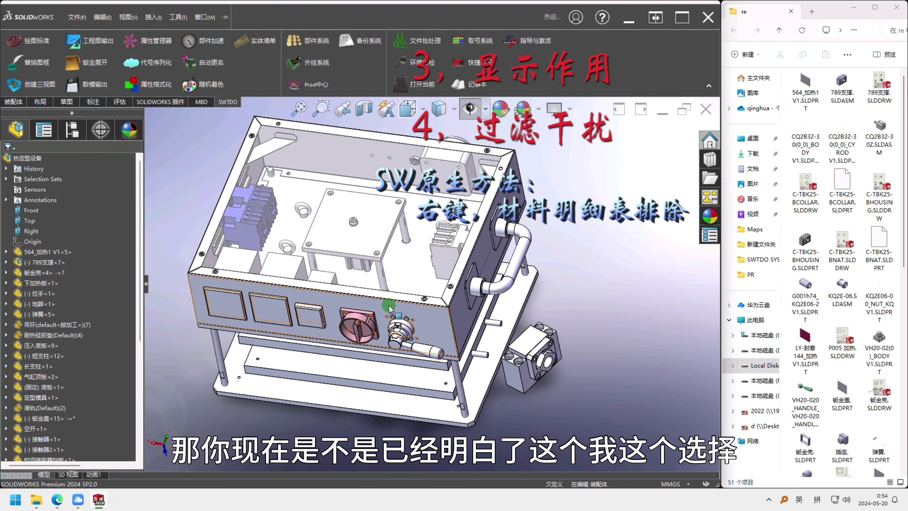
Select 拉手<1> and 地脚<1>, review the commands offered for components, then select the range from 地脚<1> to 吊环
{"action": "left_click", "coordinate": [39, 294]}
{"action": "left_click", "coordinate": [41, 304], "text": "ctrl"}
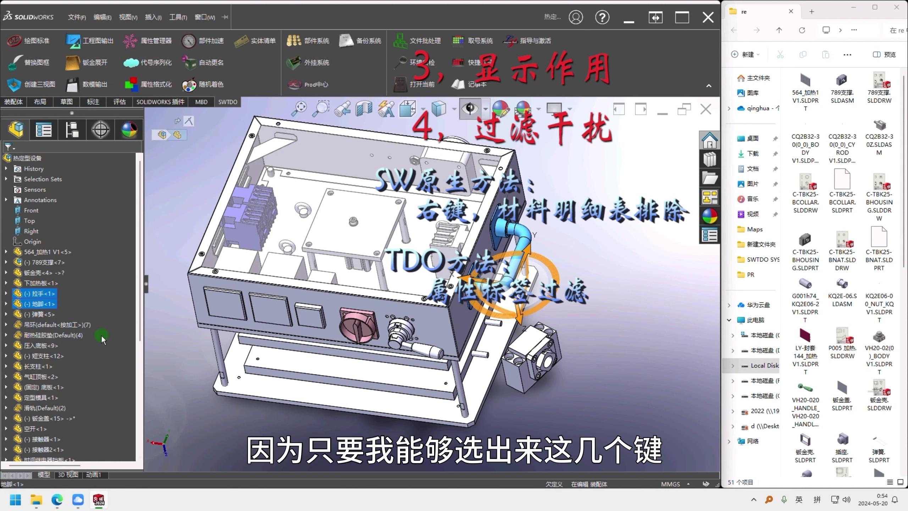
{"action": "right_click", "coordinate": [55, 293]}
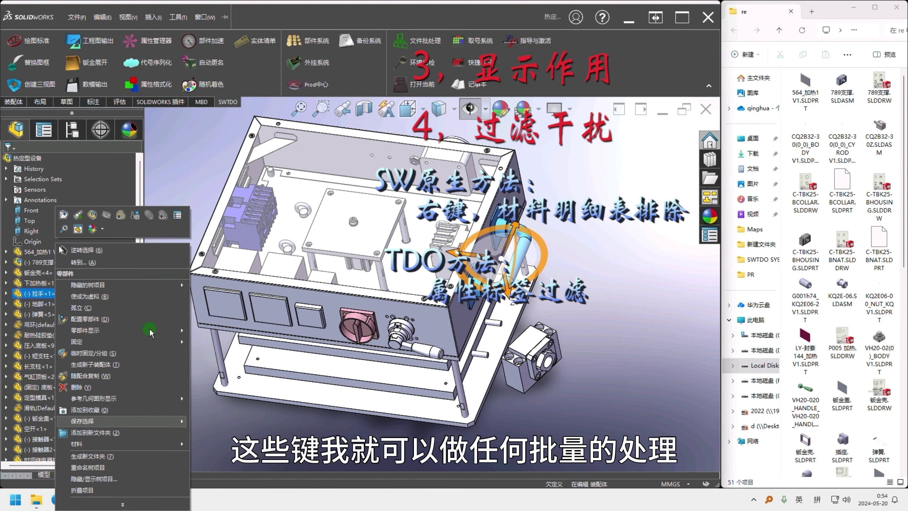
{"action": "left_click", "coordinate": [513, 362]}
{"action": "left_click", "coordinate": [40, 304]}
{"action": "left_click", "coordinate": [36, 325], "text": "shift"}
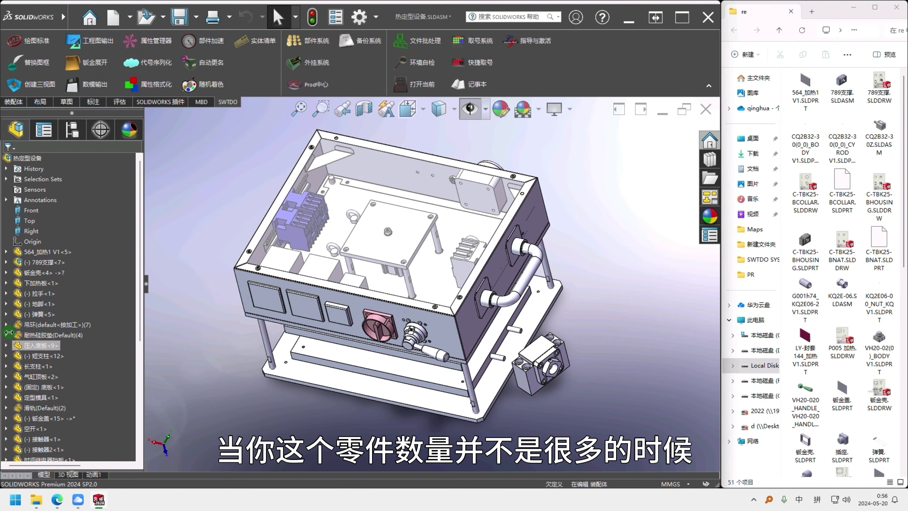
Look through the complete component list of the 热定型设备 assembly from beginning to end
{"action": "scroll", "coordinate": [45, 346], "scroll_direction": "down", "scroll_amount": 4}
{"action": "scroll", "coordinate": [53, 356], "scroll_direction": "up", "scroll_amount": 4}
{"action": "scroll", "coordinate": [83, 334], "scroll_direction": "down", "scroll_amount": 3}
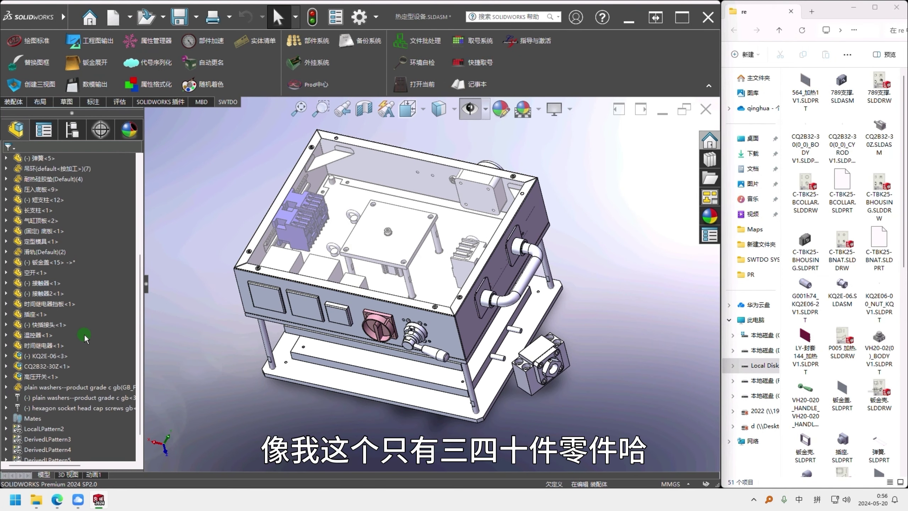
{"action": "scroll", "coordinate": [85, 349], "scroll_direction": "up", "scroll_amount": 3}
{"action": "scroll", "coordinate": [80, 339], "scroll_direction": "down", "scroll_amount": 4}
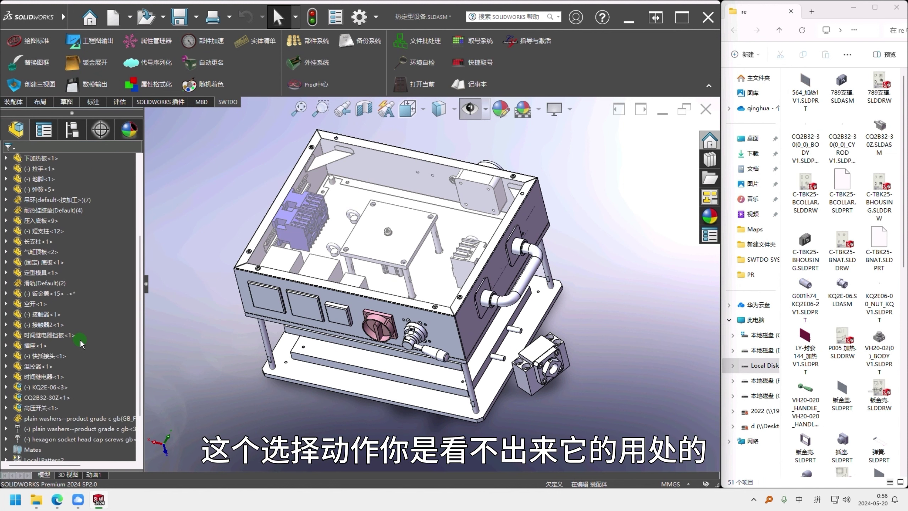
{"action": "scroll", "coordinate": [82, 349], "scroll_direction": "up", "scroll_amount": 4}
{"action": "scroll", "coordinate": [84, 360], "scroll_direction": "down", "scroll_amount": 1}
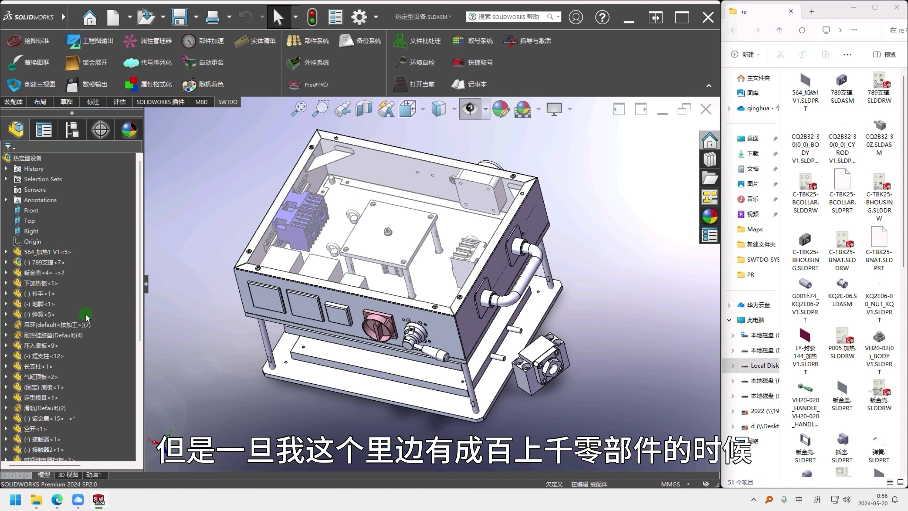
{"action": "scroll", "coordinate": [85, 360], "scroll_direction": "down", "scroll_amount": 3}
{"action": "scroll", "coordinate": [85, 361], "scroll_direction": "up", "scroll_amount": 3}
{"action": "scroll", "coordinate": [86, 363], "scroll_direction": "up", "scroll_amount": 3}
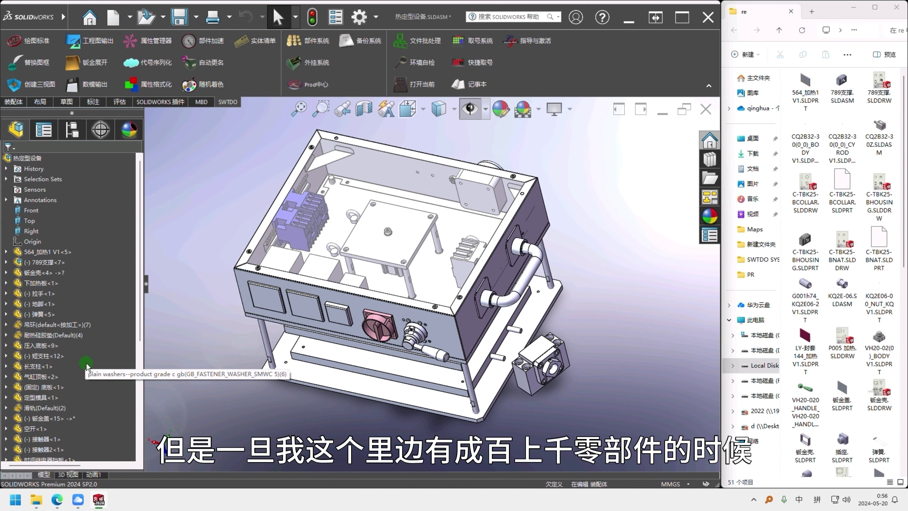
{"action": "scroll", "coordinate": [84, 364], "scroll_direction": "down", "scroll_amount": 5}
{"action": "scroll", "coordinate": [83, 366], "scroll_direction": "up", "scroll_amount": 5}
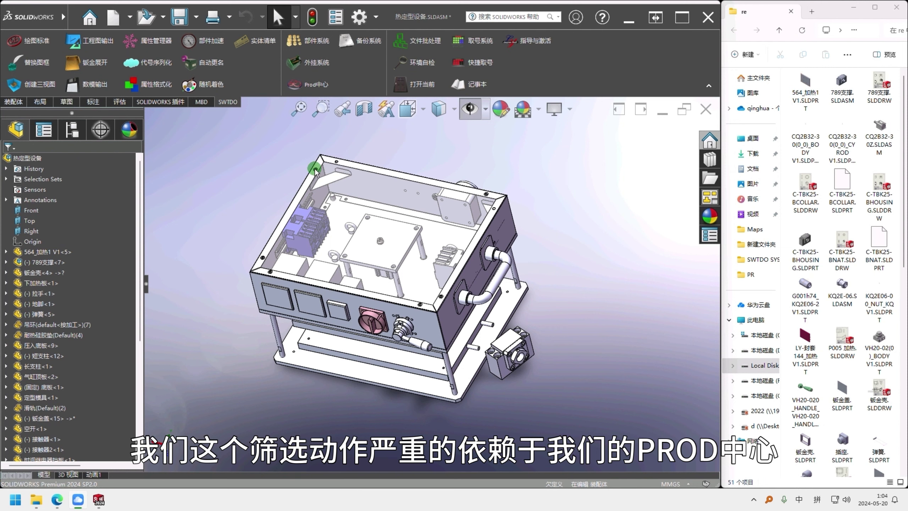
Open Prod中心 and compare its Prod 系统 and Prod 工具 options
{"action": "left_click", "coordinate": [323, 84]}
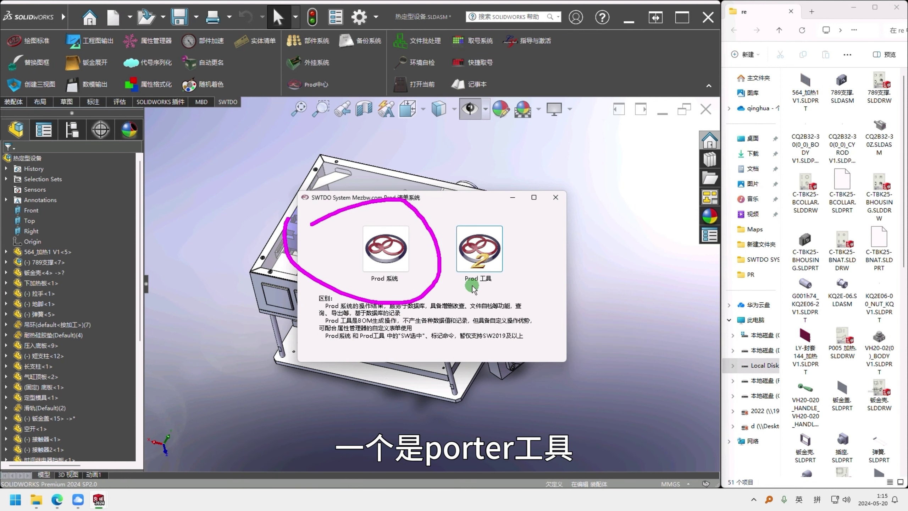
{"action": "left_click_drag", "start_coordinate": [454, 295], "coordinate": [495, 292]}
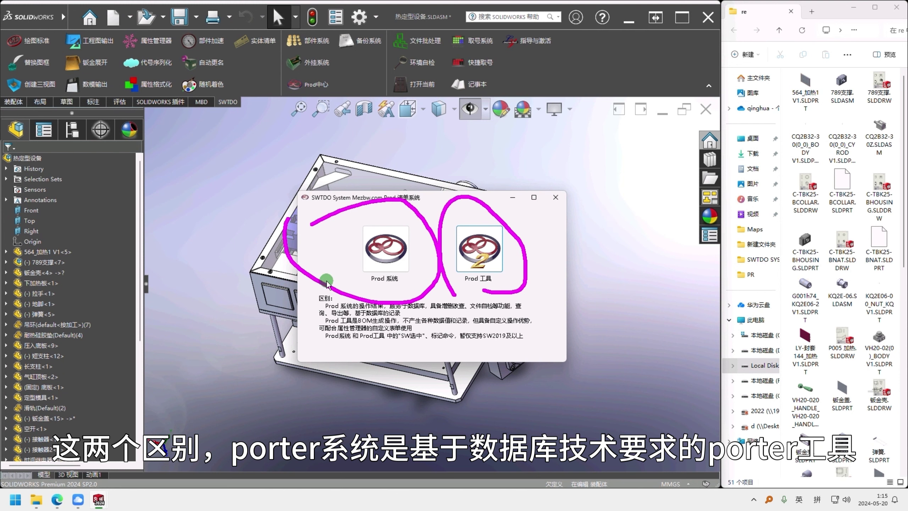
{"action": "left_click_drag", "start_coordinate": [313, 124], "coordinate": [352, 197]}
{"action": "left_click_drag", "start_coordinate": [356, 167], "coordinate": [353, 197]}
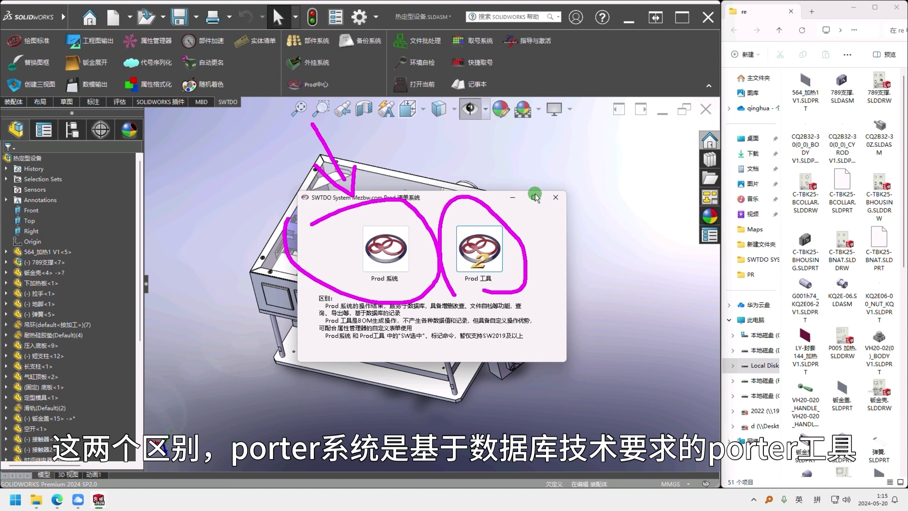
{"action": "left_click_drag", "start_coordinate": [541, 124], "coordinate": [498, 192]}
{"action": "left_click_drag", "start_coordinate": [538, 171], "coordinate": [500, 192]}
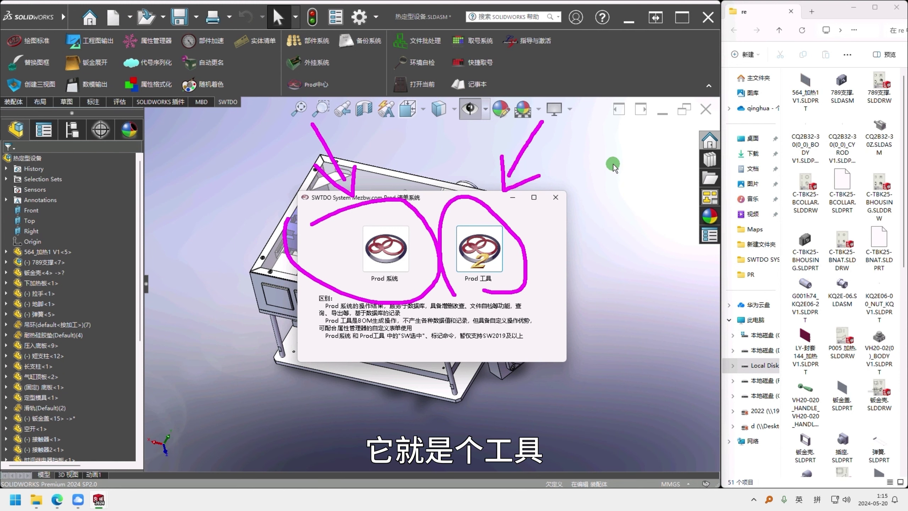
{"action": "key", "text": "Escape"}
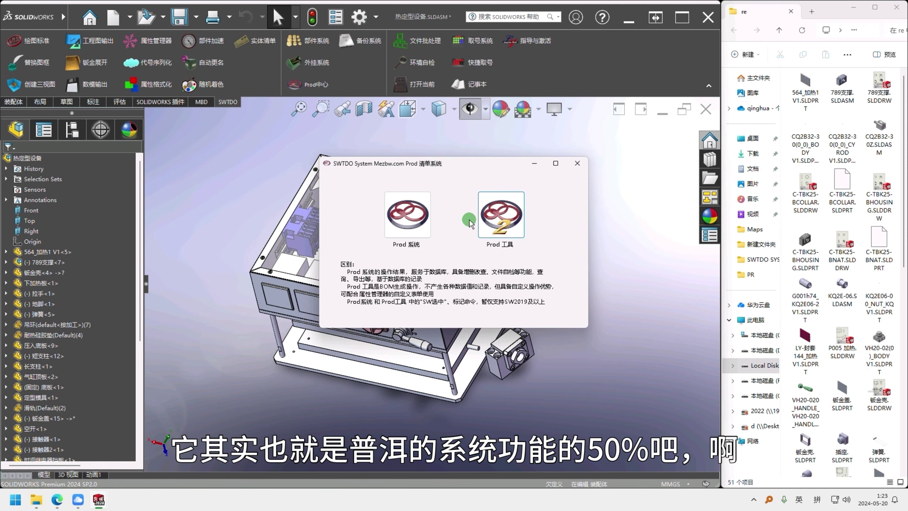
Launch Prod 系统, dismiss its prompt about the project location, and close the list system window
{"action": "mouse_move", "coordinate": [468, 210]}
{"action": "left_mouse_down"}
{"action": "mouse_move", "coordinate": [471, 172]}
{"action": "mouse_move", "coordinate": [459, 211]}
{"action": "left_mouse_up"}
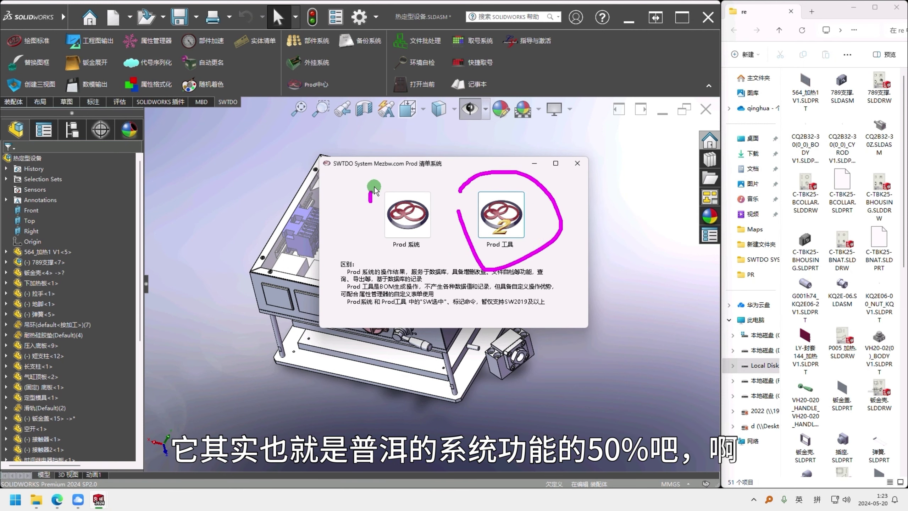
{"action": "left_click_drag", "start_coordinate": [372, 191], "coordinate": [373, 203]}
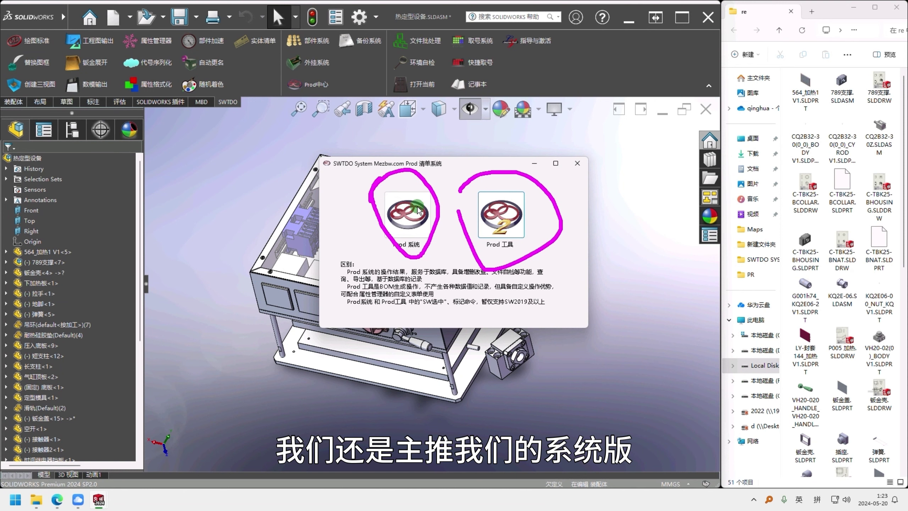
{"action": "mouse_move", "coordinate": [357, 194]}
{"action": "left_mouse_down"}
{"action": "mouse_move", "coordinate": [391, 160]}
{"action": "mouse_move", "coordinate": [391, 229]}
{"action": "mouse_move", "coordinate": [391, 173]}
{"action": "mouse_move", "coordinate": [441, 242]}
{"action": "mouse_move", "coordinate": [364, 166]}
{"action": "mouse_move", "coordinate": [429, 252]}
{"action": "mouse_move", "coordinate": [397, 175]}
{"action": "mouse_move", "coordinate": [389, 181]}
{"action": "left_mouse_up"}
{"action": "left_click", "coordinate": [398, 218]}
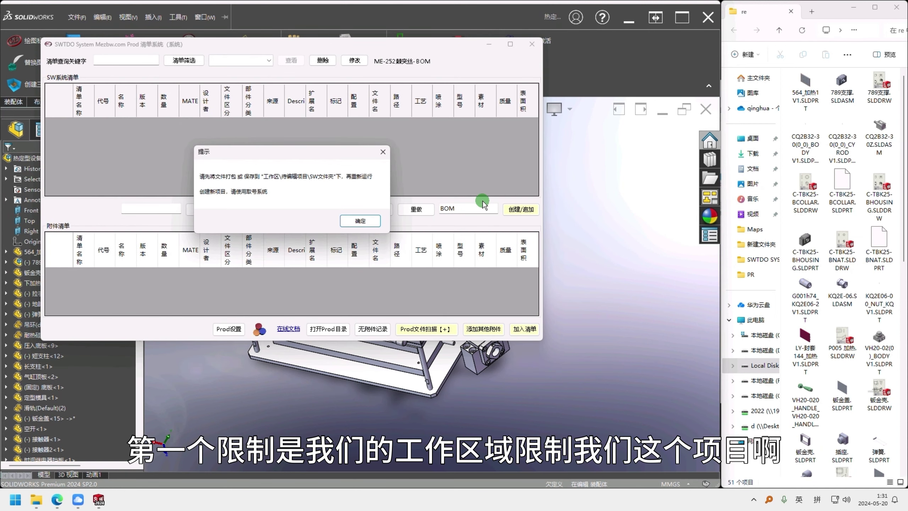
{"action": "mouse_move", "coordinate": [164, 209]}
{"action": "left_mouse_down"}
{"action": "mouse_move", "coordinate": [305, 115]}
{"action": "mouse_move", "coordinate": [288, 252]}
{"action": "mouse_move", "coordinate": [253, 122]}
{"action": "left_mouse_up"}
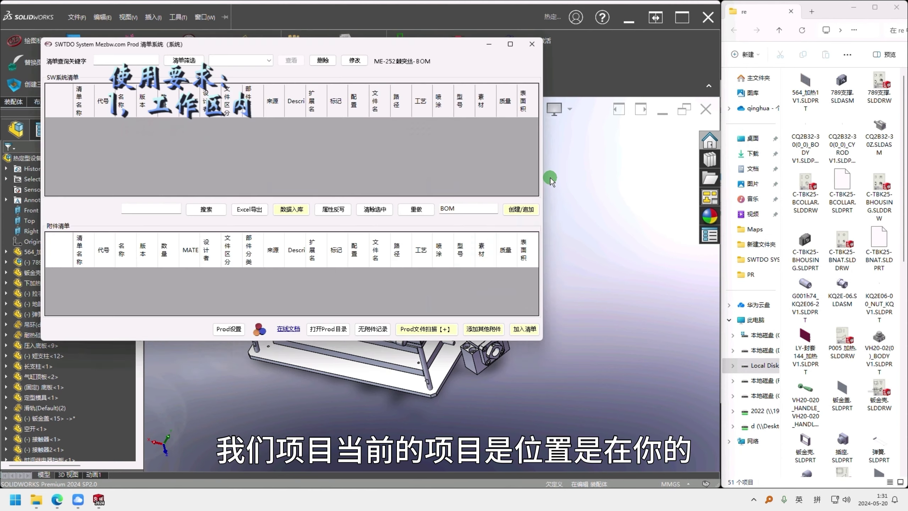
{"action": "left_click", "coordinate": [532, 44]}
Run the 环境自检 environment check and compare the current file path with the project's SW file path
{"action": "left_click", "coordinate": [416, 62]}
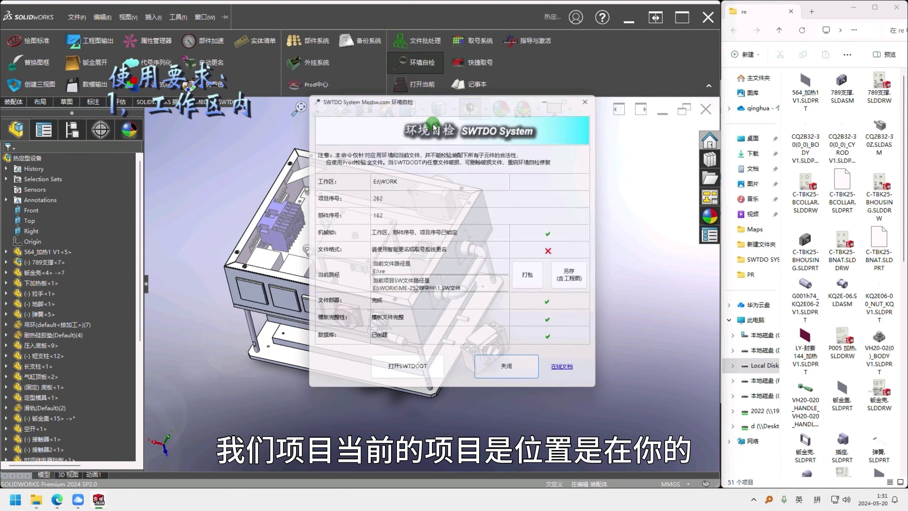
{"action": "mouse_move", "coordinate": [361, 282]}
{"action": "left_mouse_down"}
{"action": "mouse_move", "coordinate": [402, 283]}
{"action": "mouse_move", "coordinate": [421, 258]}
{"action": "mouse_move", "coordinate": [365, 255]}
{"action": "mouse_move", "coordinate": [352, 278]}
{"action": "left_mouse_up"}
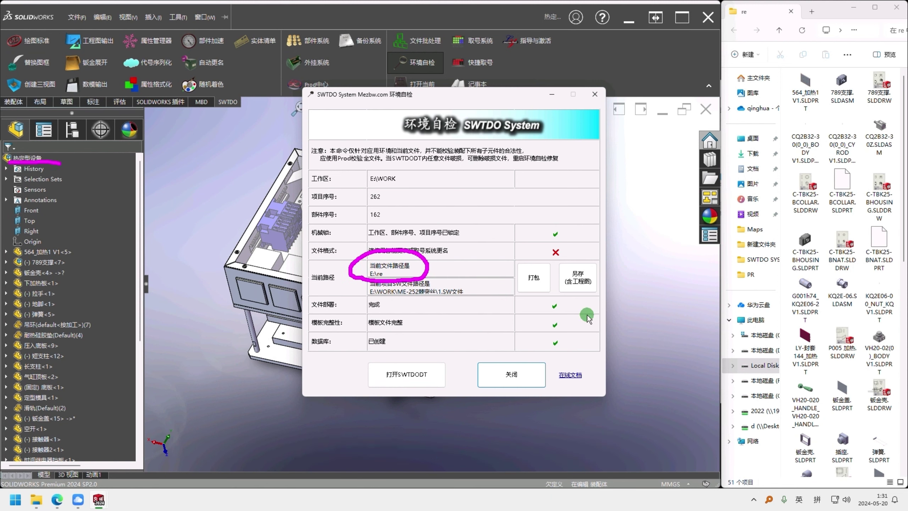
{"action": "key", "text": "Escape"}
{"action": "mouse_move", "coordinate": [423, 301]}
{"action": "left_mouse_down"}
{"action": "mouse_move", "coordinate": [451, 274]}
{"action": "mouse_move", "coordinate": [364, 283]}
{"action": "mouse_move", "coordinate": [434, 302]}
{"action": "left_mouse_up"}
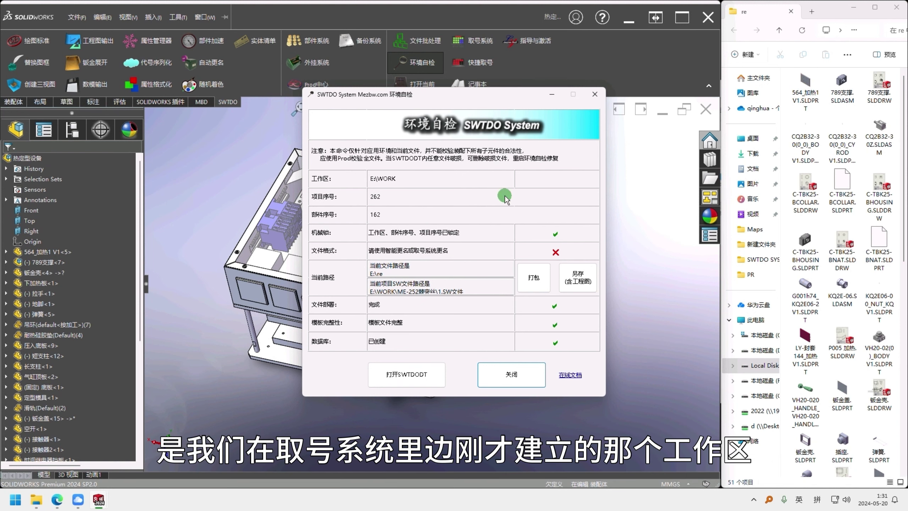
Create a new project named 批量自动 with the ME- prefix and project number 263 in 取号系统
{"action": "left_click_drag", "start_coordinate": [464, 290], "coordinate": [358, 280]}
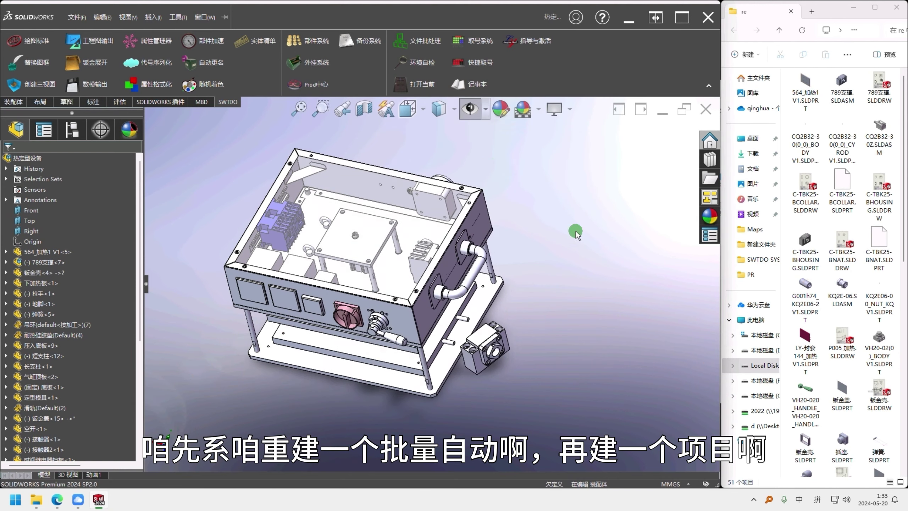
{"action": "left_click", "coordinate": [473, 41]}
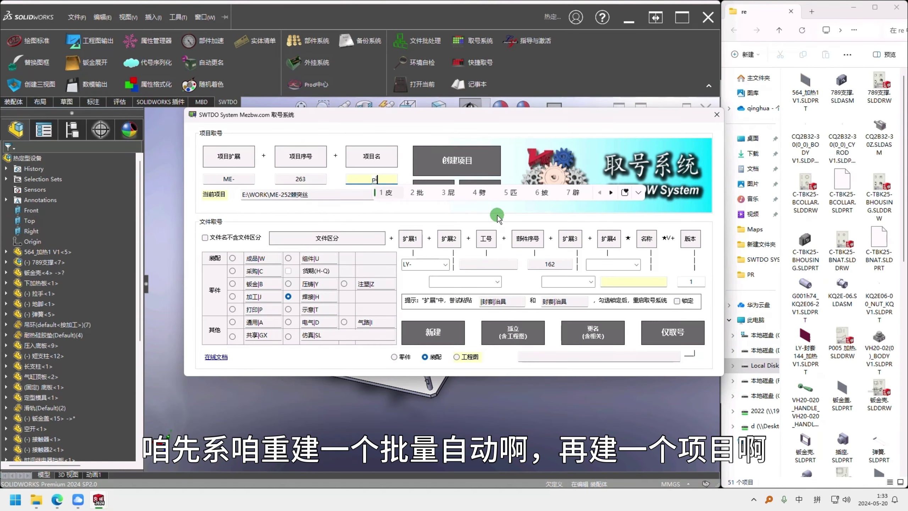
{"action": "type", "text": "批量自动"}
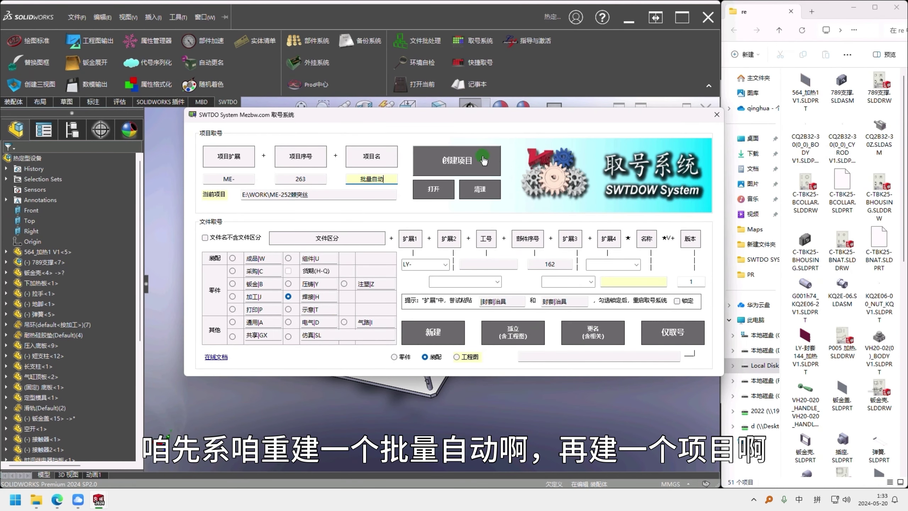
{"action": "left_click", "coordinate": [483, 160]}
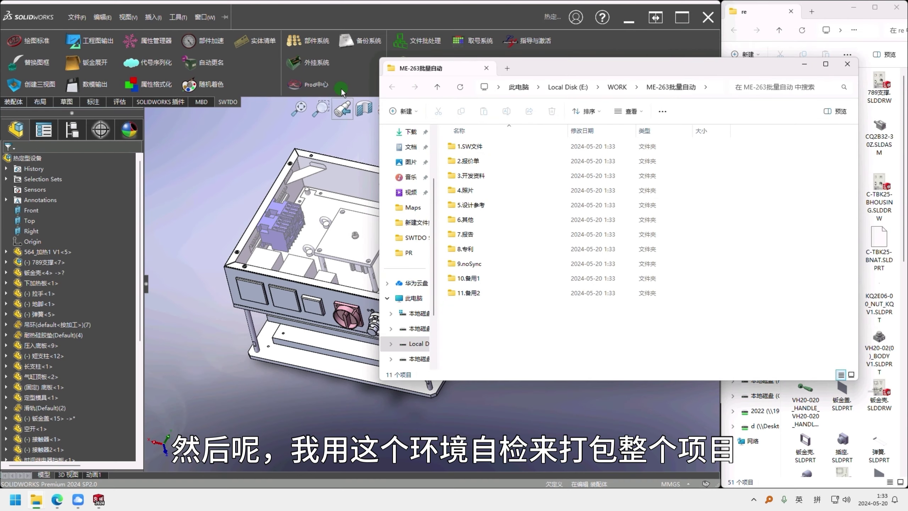
Rerun 环境自检, show the new project's 1.SW文件 folder, and pack the current assembly into it
{"action": "left_click", "coordinate": [436, 80]}
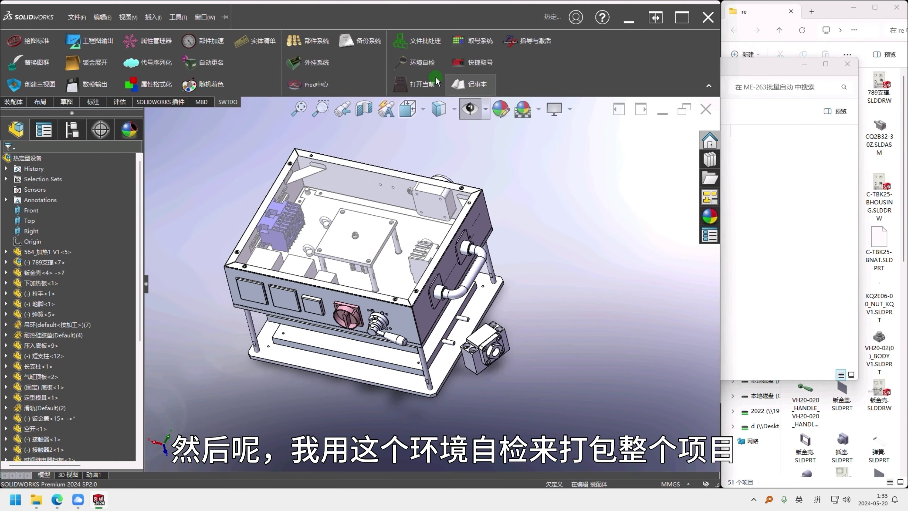
{"action": "left_click", "coordinate": [421, 62]}
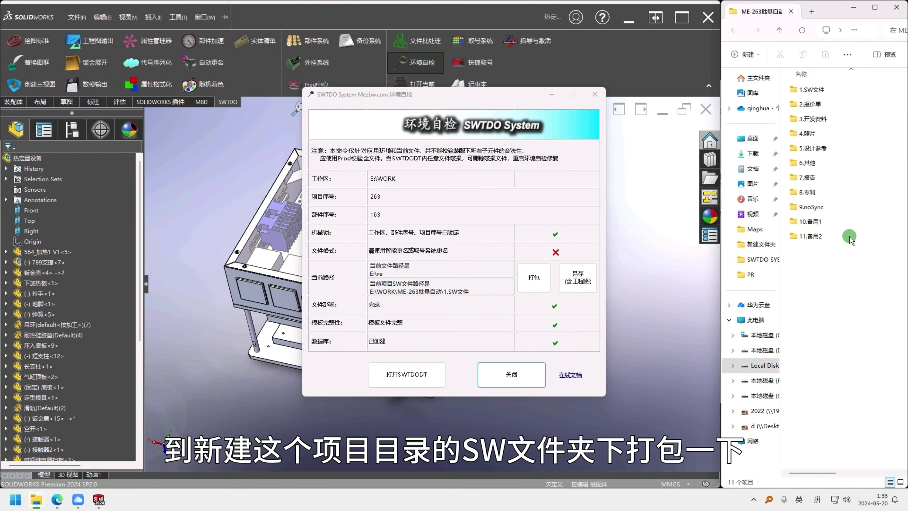
{"action": "double_click", "coordinate": [820, 94]}
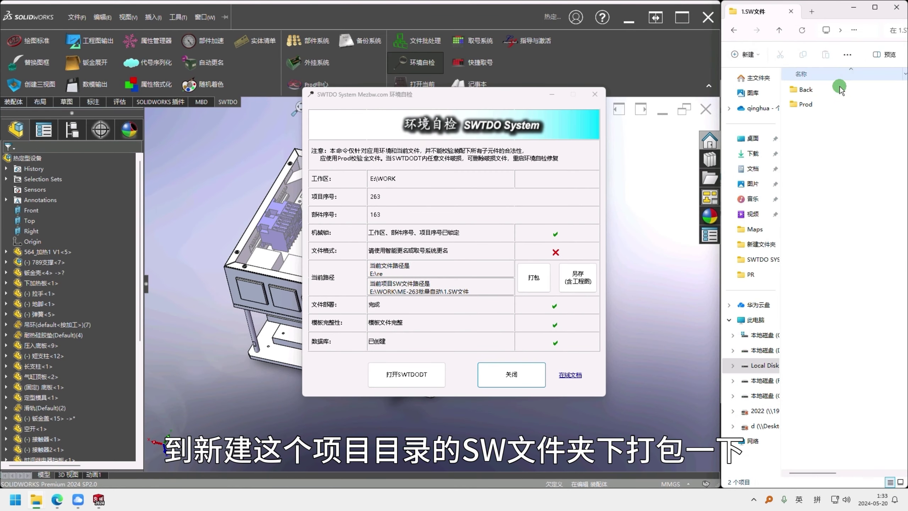
{"action": "left_click", "coordinate": [533, 277]}
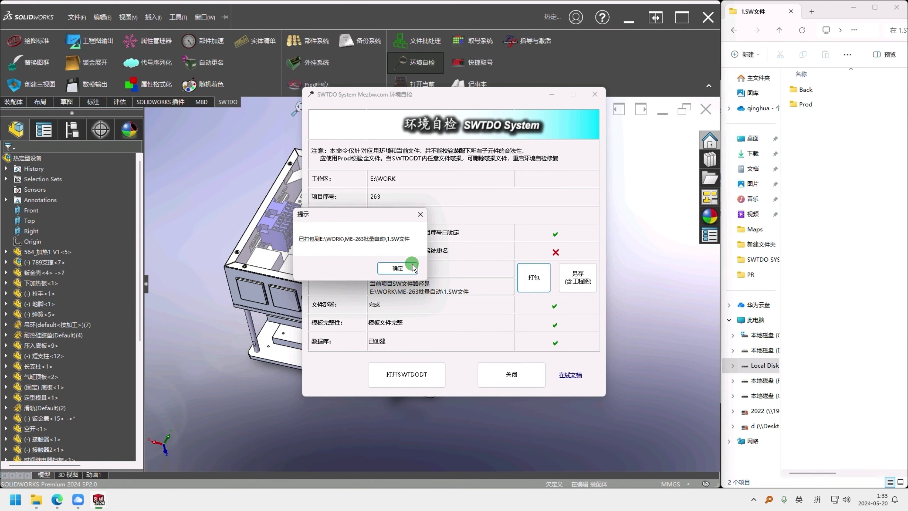
{"action": "left_click", "coordinate": [413, 266]}
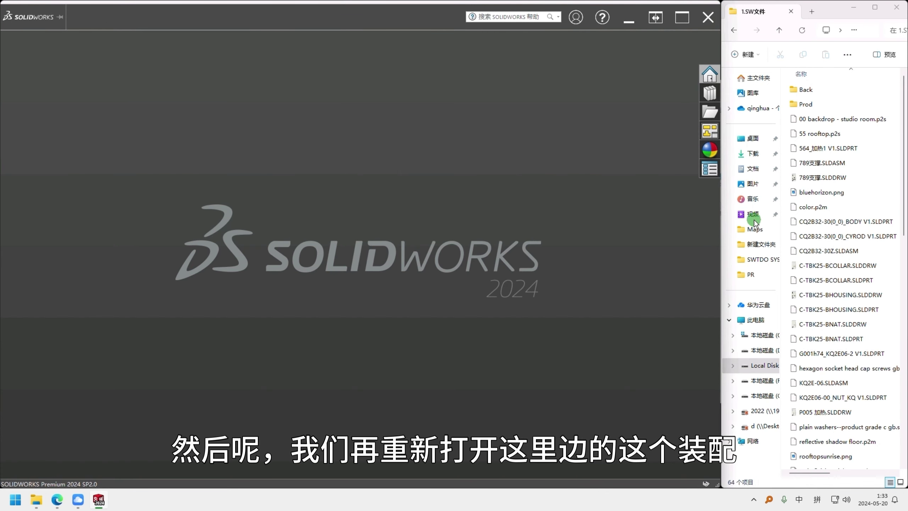
Find and open 热定型设备.SLDASM from the new project's 1.SW文件 folder
{"action": "scroll", "coordinate": [861, 238], "scroll_direction": "down", "scroll_amount": 12}
{"action": "scroll", "coordinate": [868, 237], "scroll_direction": "up", "scroll_amount": 9}
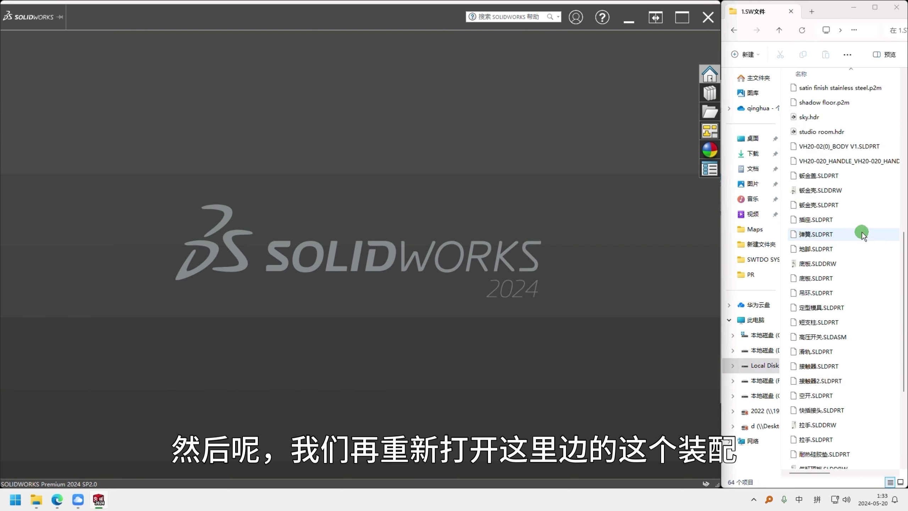
{"action": "double_click", "coordinate": [830, 13]}
{"action": "left_click", "coordinate": [701, 131]}
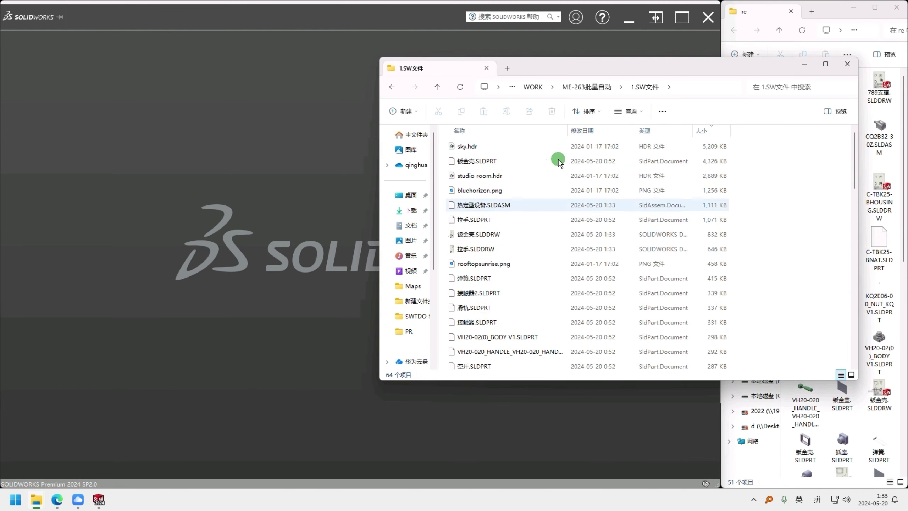
{"action": "double_click", "coordinate": [505, 206]}
{"action": "left_click", "coordinate": [790, 181]}
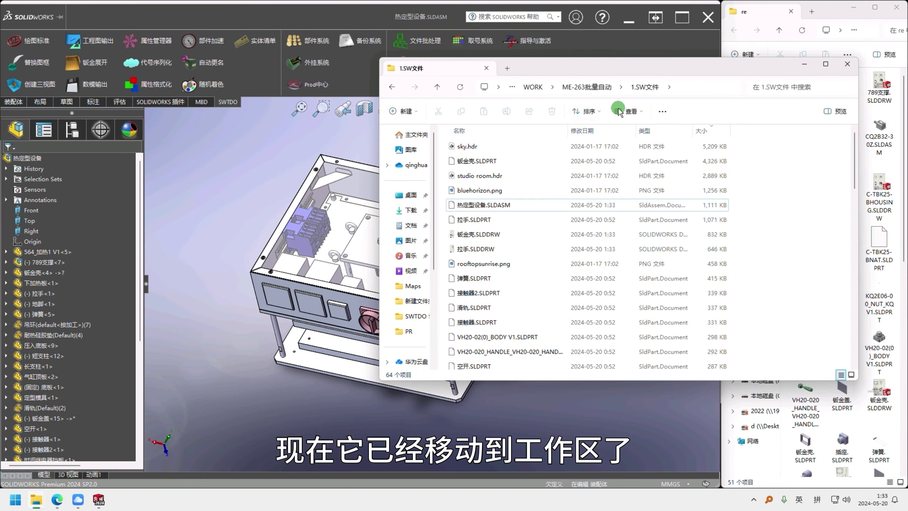
{"action": "key", "text": "alt+d"}
{"action": "left_click", "coordinate": [632, 89]}
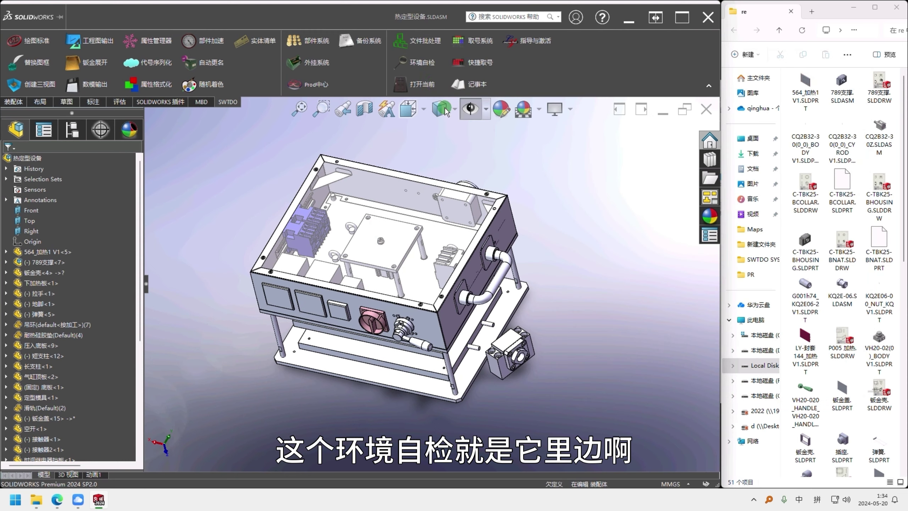
Run 环境自检 on the reopened assembly and look through the template folders in its SWTDODT directory
{"action": "left_click", "coordinate": [415, 62]}
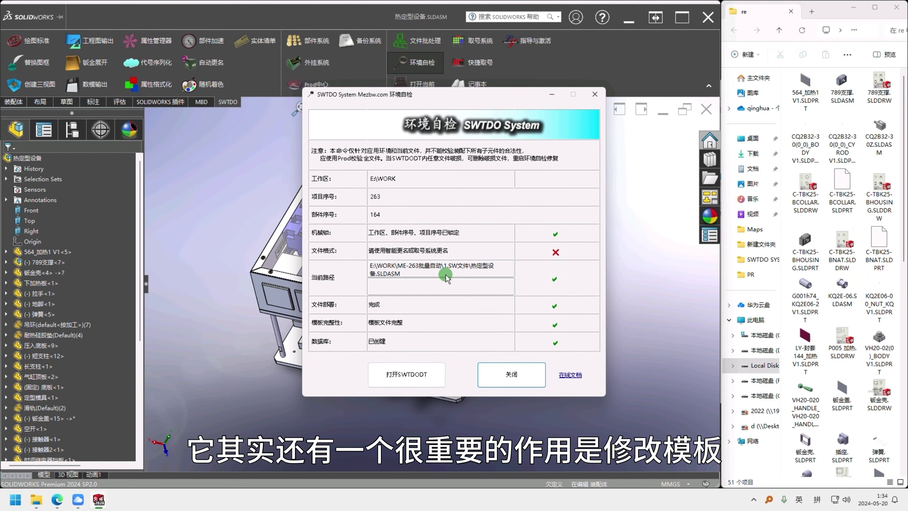
{"action": "left_click", "coordinate": [406, 374]}
{"action": "left_click_drag", "start_coordinate": [694, 133], "coordinate": [636, 129]}
{"action": "scroll", "coordinate": [693, 314], "scroll_direction": "down", "scroll_amount": 2}
{"action": "scroll", "coordinate": [692, 318], "scroll_direction": "up", "scroll_amount": 2}
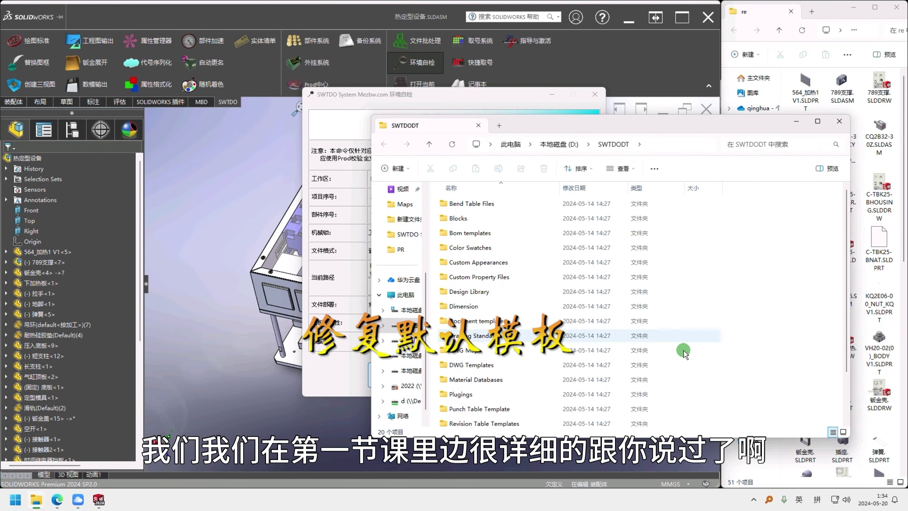
{"action": "scroll", "coordinate": [680, 348], "scroll_direction": "down", "scroll_amount": 2}
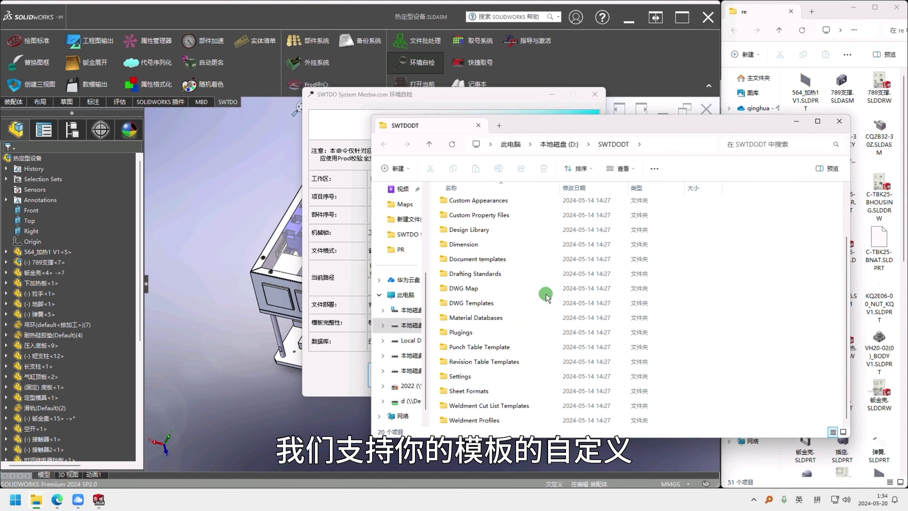
{"action": "scroll", "coordinate": [533, 290], "scroll_direction": "up", "scroll_amount": 2}
{"action": "scroll", "coordinate": [531, 322], "scroll_direction": "down", "scroll_amount": 2}
{"action": "scroll", "coordinate": [643, 325], "scroll_direction": "up", "scroll_amount": 2}
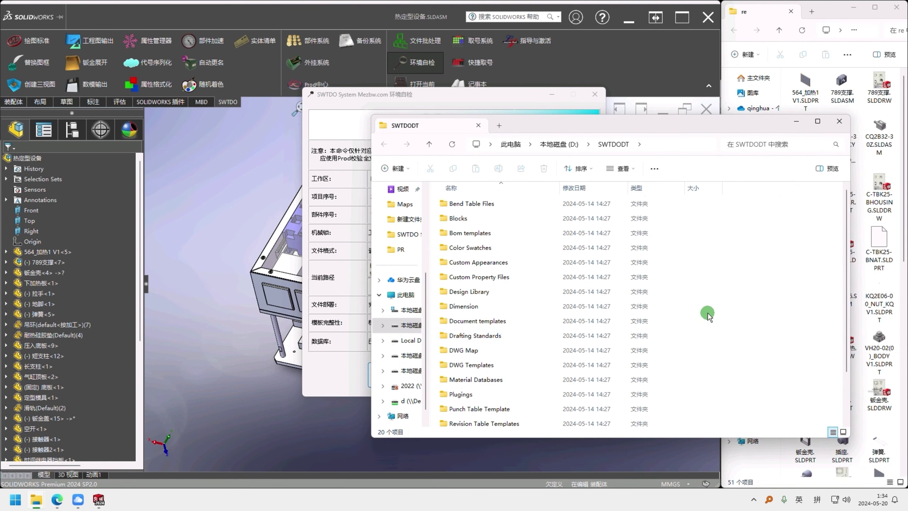
{"action": "key", "text": "ctrl+a"}
{"action": "key", "text": "Delete"}
{"action": "key", "text": "ctrl+z"}
Delete the A1, A2, A3, A4 and A4Body drawing templates from the MEzbw folder in Document templates
{"action": "double_click", "coordinate": [537, 321]}
{"action": "double_click", "coordinate": [536, 204]}
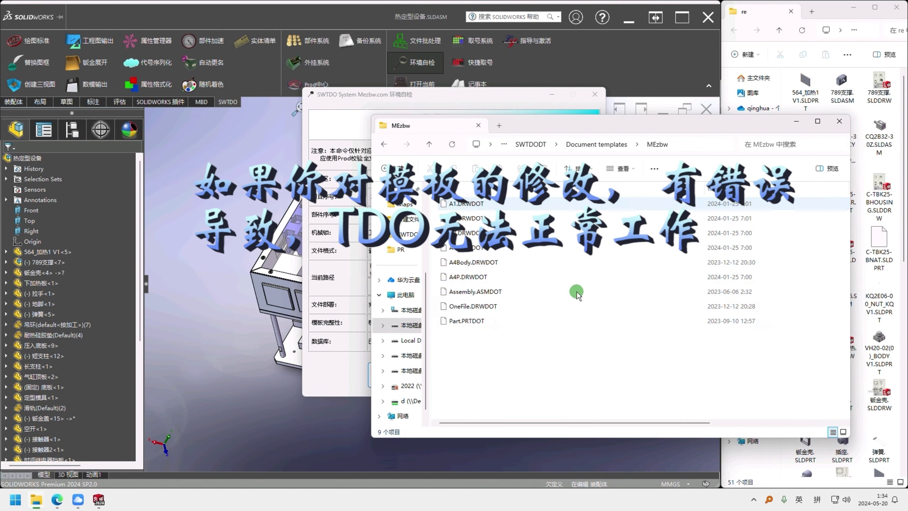
{"action": "key", "text": "ctrl+a"}
{"action": "left_click", "coordinate": [594, 355]}
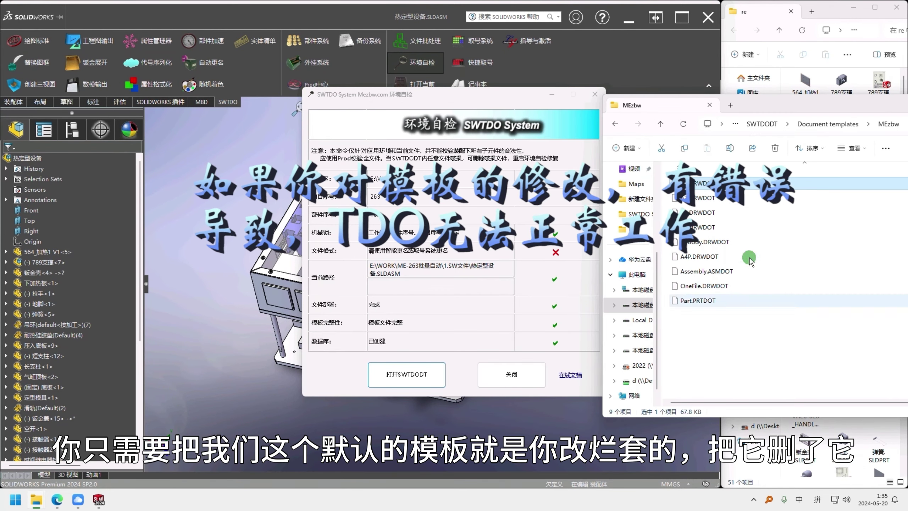
{"action": "left_click_drag", "start_coordinate": [777, 107], "coordinate": [702, 105]}
{"action": "left_click", "coordinate": [656, 240], "text": "shift"}
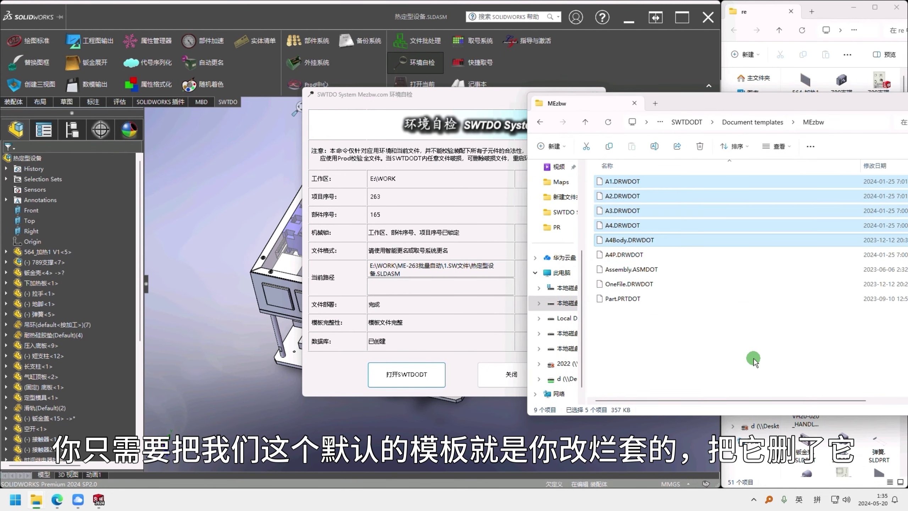
{"action": "key", "text": "Delete"}
Restart 环境自检, repair the missing template files, and check the MEzbw folder
{"action": "left_click", "coordinate": [494, 270]}
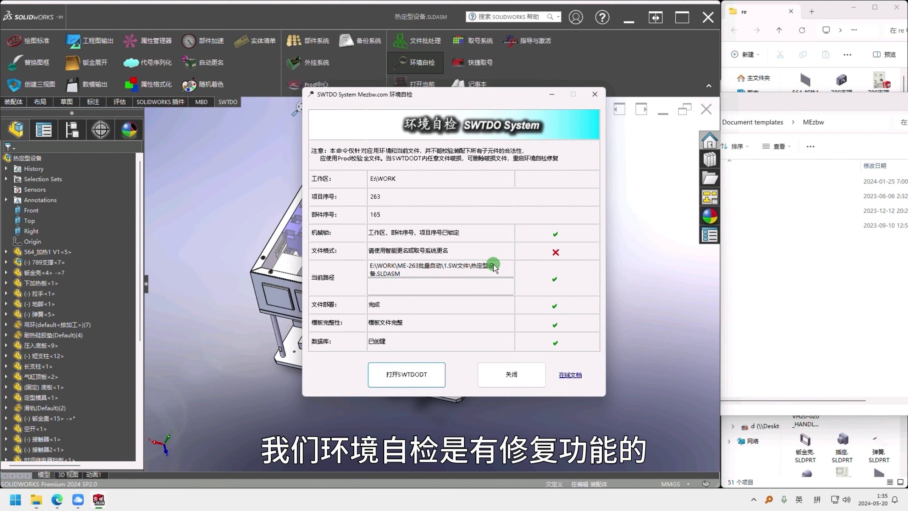
{"action": "key", "text": "Escape"}
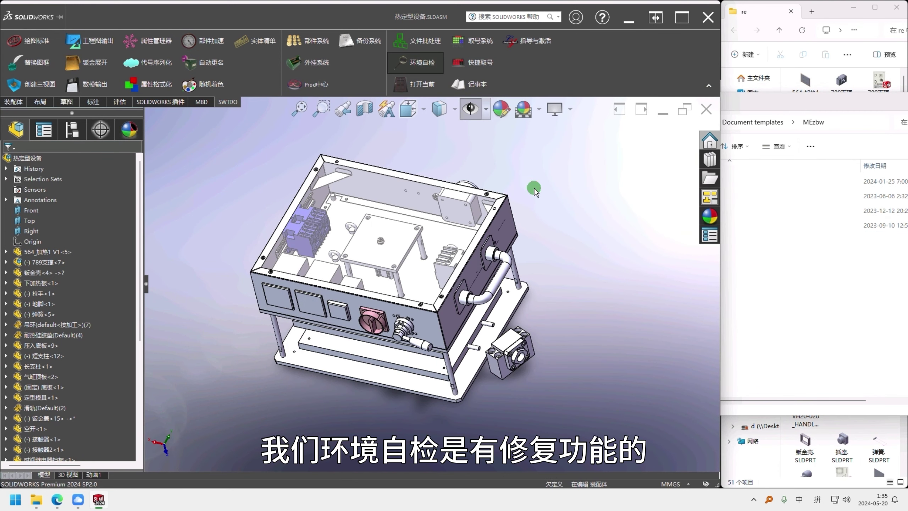
{"action": "left_click", "coordinate": [416, 62]}
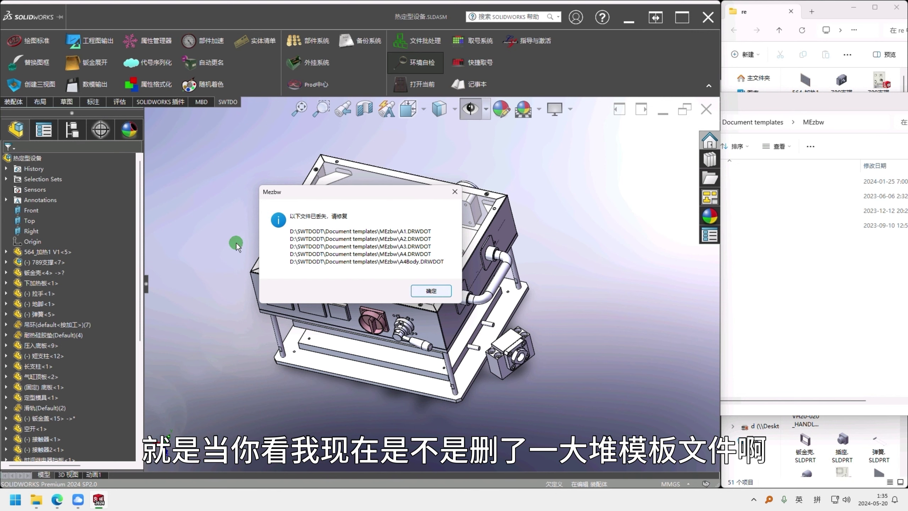
{"action": "left_click", "coordinate": [836, 275]}
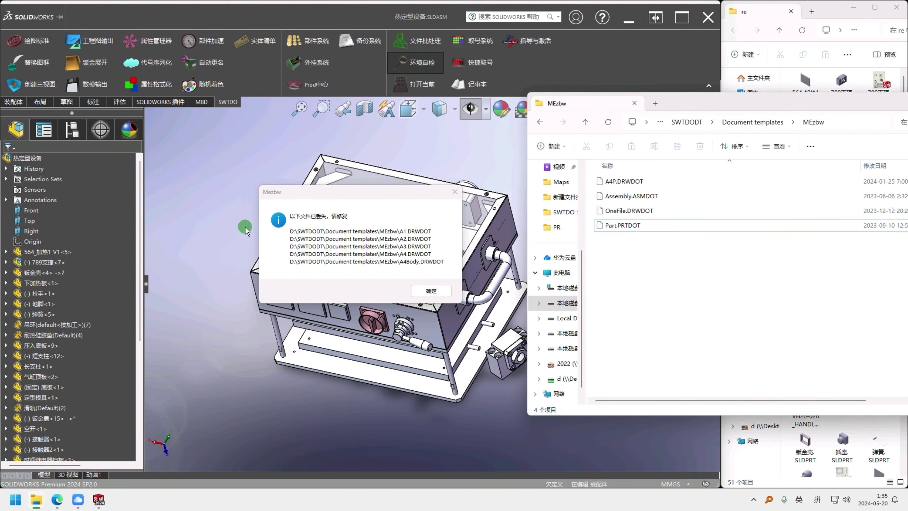
{"action": "left_click", "coordinate": [430, 290]}
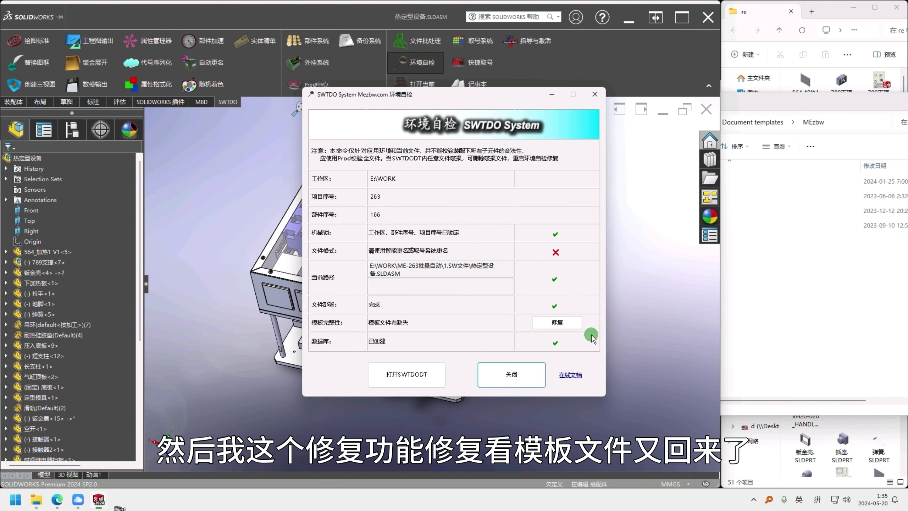
{"action": "left_click", "coordinate": [569, 323]}
{"action": "left_click", "coordinate": [457, 265]}
{"action": "left_click", "coordinate": [832, 288]}
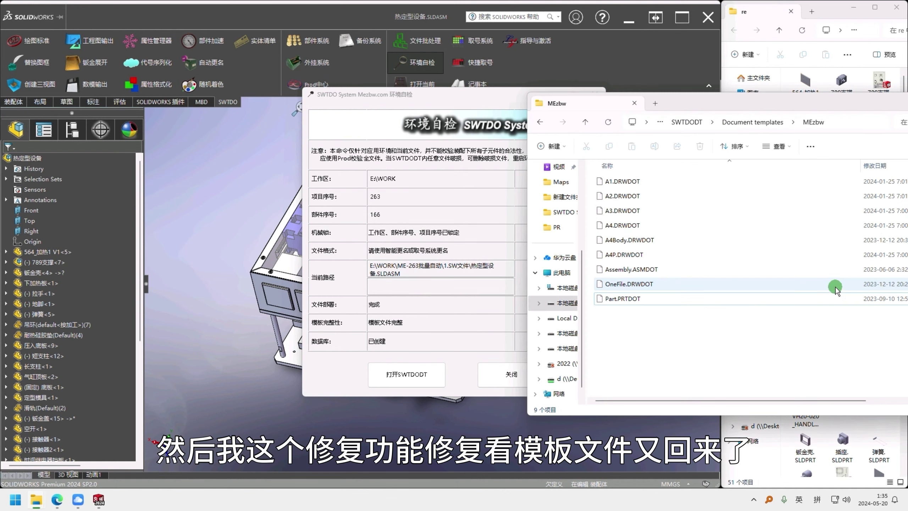
Delete every folder in D:\SWTDODT except Bend Table Files, Blocks and Bom templates
{"action": "key", "text": "ctrl+a"}
{"action": "left_click_drag", "start_coordinate": [777, 324], "coordinate": [672, 313]}
{"action": "left_click_drag", "start_coordinate": [674, 352], "coordinate": [593, 148]}
{"action": "left_click", "coordinate": [684, 377]}
{"action": "left_click", "coordinate": [725, 126]}
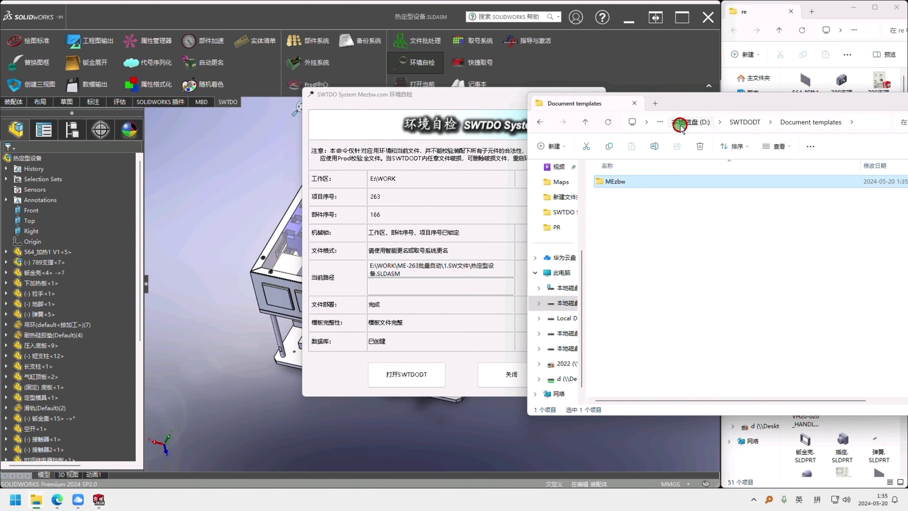
{"action": "left_click", "coordinate": [679, 123]}
{"action": "double_click", "coordinate": [670, 338]}
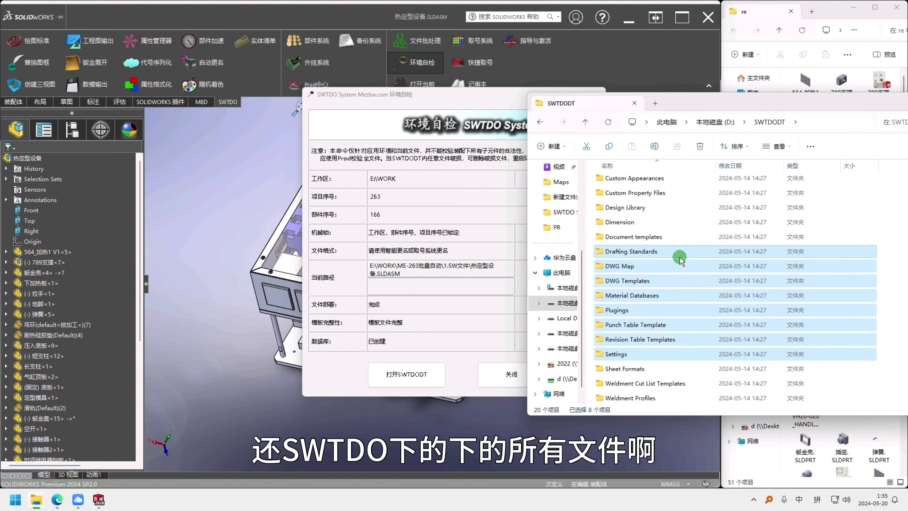
{"action": "key", "text": "Delete"}
{"action": "left_click_drag", "start_coordinate": [721, 369], "coordinate": [664, 228]}
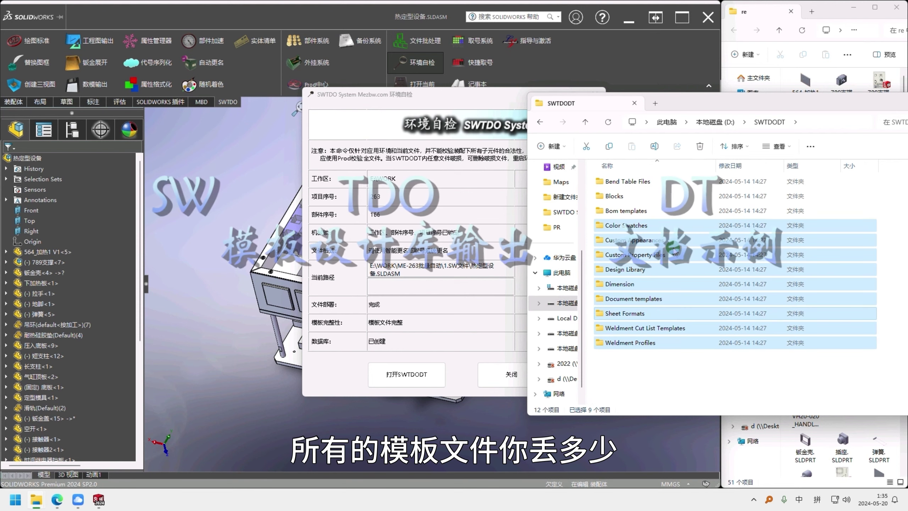
{"action": "key", "text": "Delete"}
Close and restart 环境自检, acknowledge the missing-file list, and repair the whole set of templates
{"action": "left_click", "coordinate": [531, 386]}
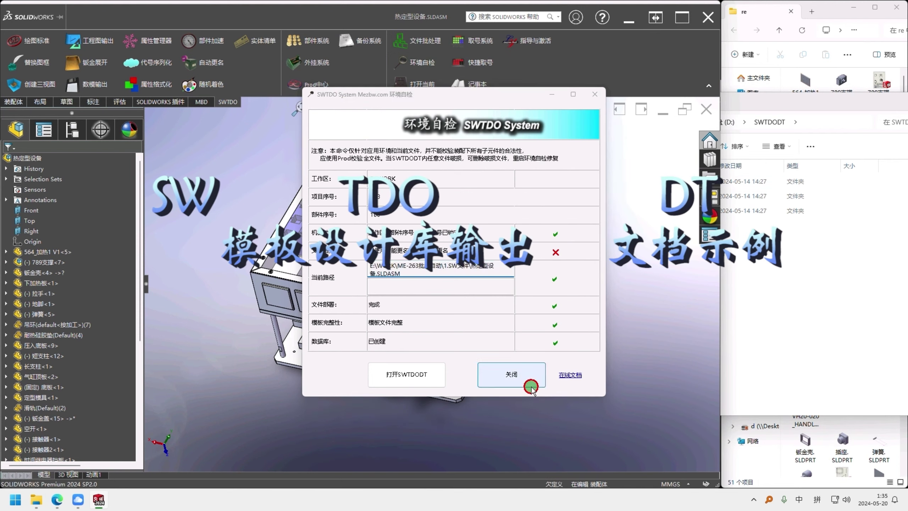
{"action": "left_click", "coordinate": [443, 416]}
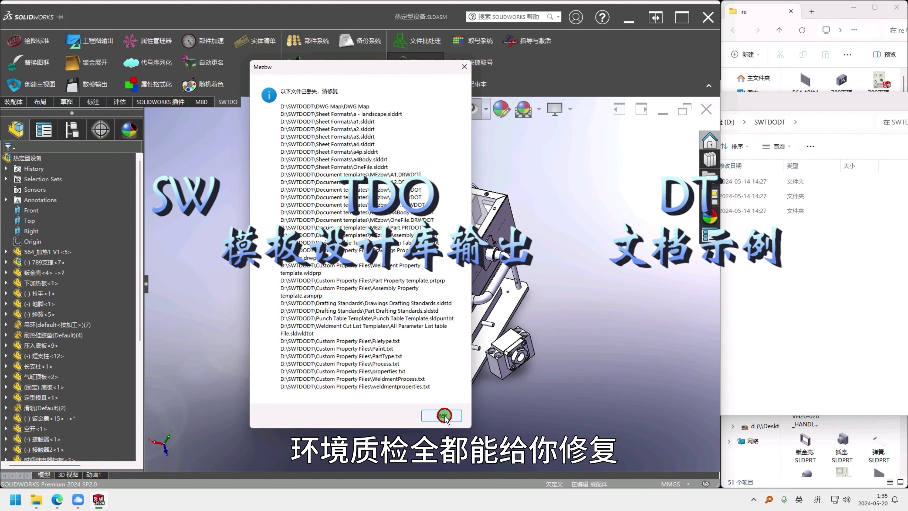
{"action": "left_click", "coordinate": [536, 324]}
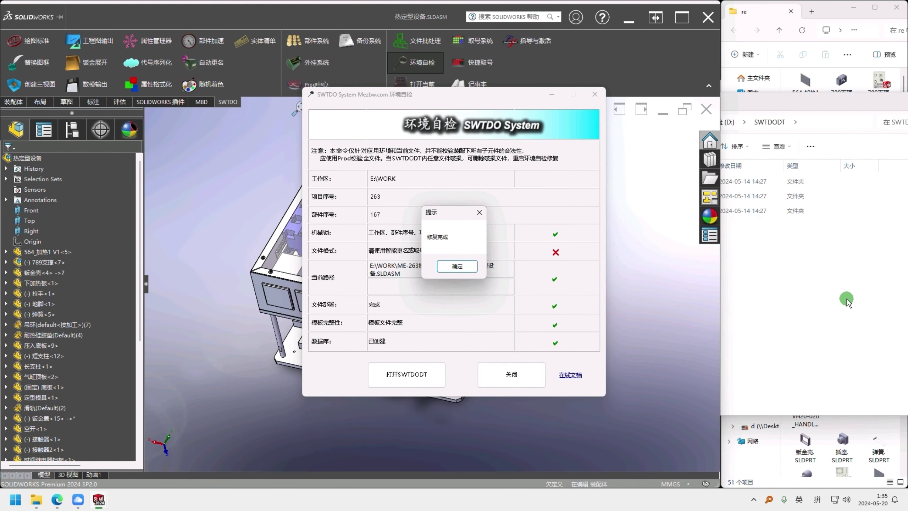
{"action": "left_click", "coordinate": [443, 267]}
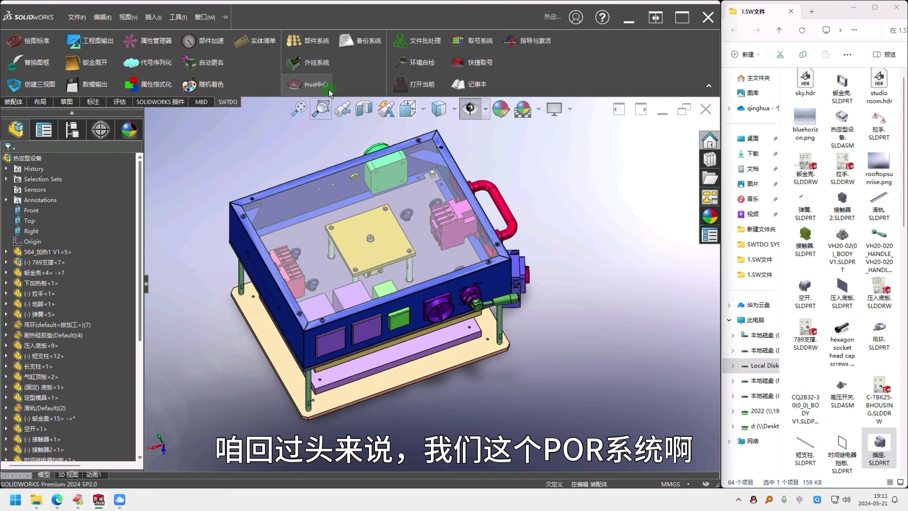
Launch Prod 系统 from Prod中心 and open its Prod设置 settings
{"action": "left_click", "coordinate": [328, 90]}
{"action": "left_click", "coordinate": [375, 211]}
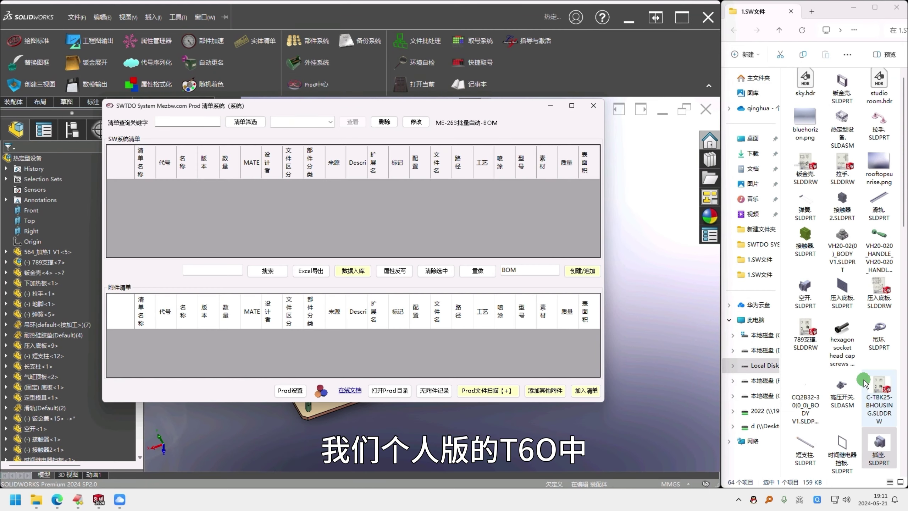
{"action": "left_click", "coordinate": [289, 390]}
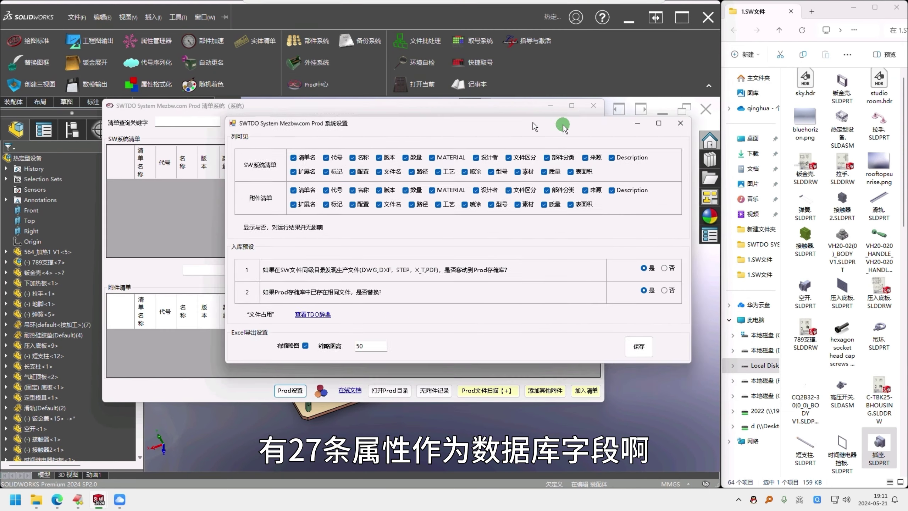
Set the Prod 系统设置 window aside, switch to the SWTDO 操作手册 web page, and review its three required lessons
{"action": "left_click_drag", "start_coordinate": [563, 127], "coordinate": [716, 124]}
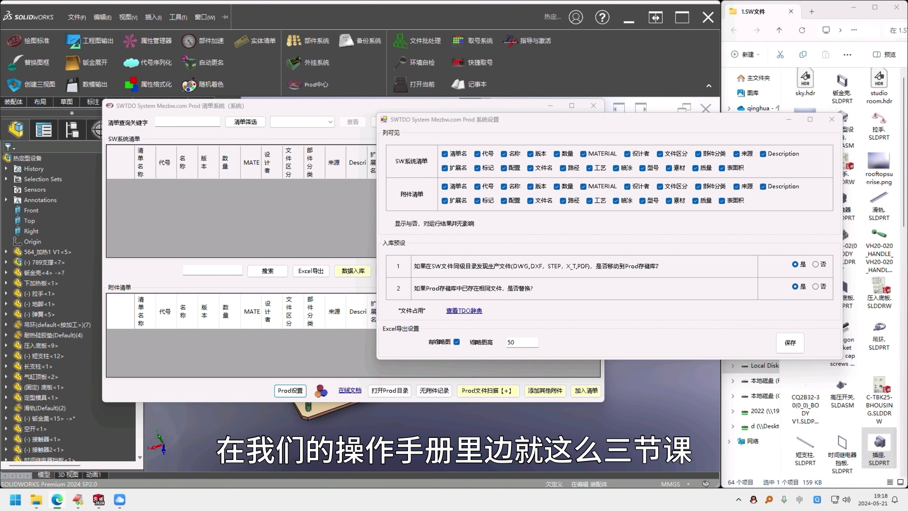
{"action": "left_click_drag", "start_coordinate": [905, 53], "coordinate": [496, 50]}
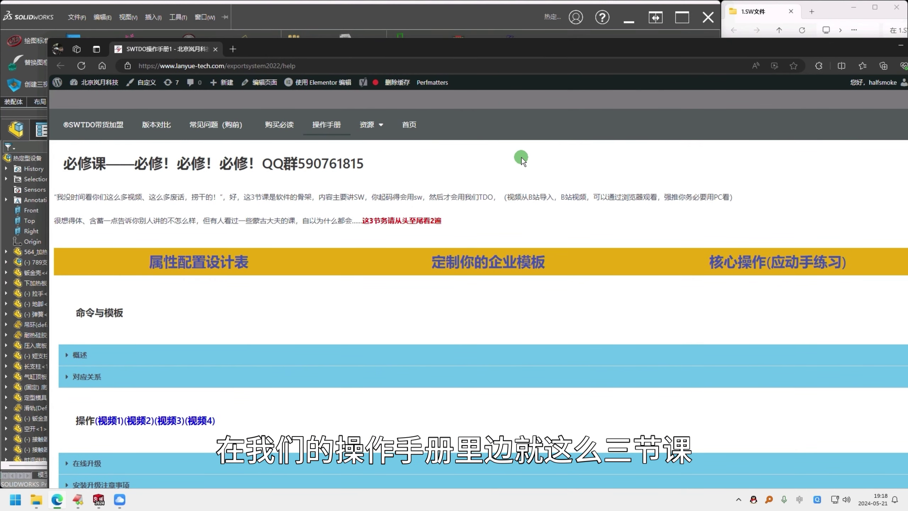
{"action": "mouse_move", "coordinate": [160, 268]}
{"action": "left_mouse_down"}
{"action": "mouse_move", "coordinate": [874, 281]}
{"action": "mouse_move", "coordinate": [158, 254]}
{"action": "mouse_move", "coordinate": [196, 272]}
{"action": "left_mouse_up"}
{"action": "mouse_move", "coordinate": [434, 337]}
{"action": "left_mouse_down"}
{"action": "mouse_move", "coordinate": [398, 301]}
{"action": "mouse_move", "coordinate": [398, 157]}
{"action": "mouse_move", "coordinate": [422, 339]}
{"action": "mouse_move", "coordinate": [406, 197]}
{"action": "left_mouse_up"}
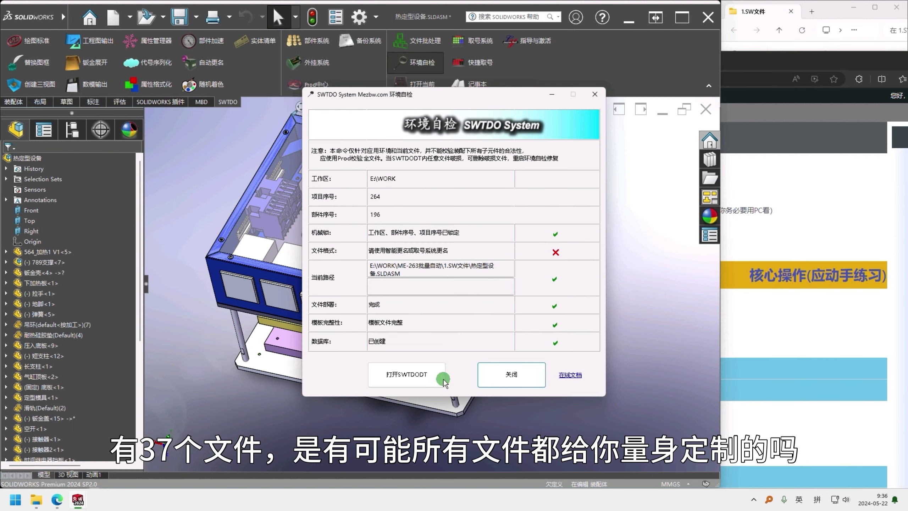
Open the SWTDODT folder from 环境自检 and look over its template folders
{"action": "left_click", "coordinate": [443, 380]}
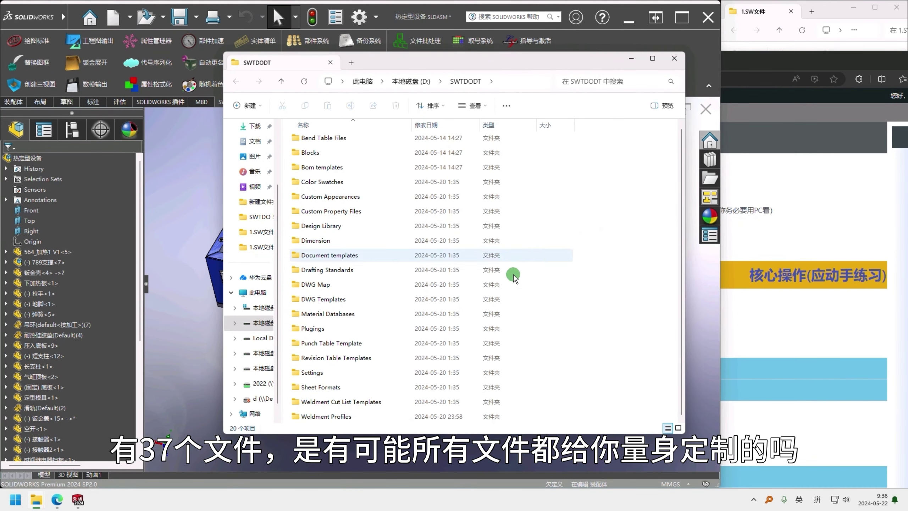
{"action": "scroll", "coordinate": [513, 274], "scroll_direction": "up", "scroll_amount": 1}
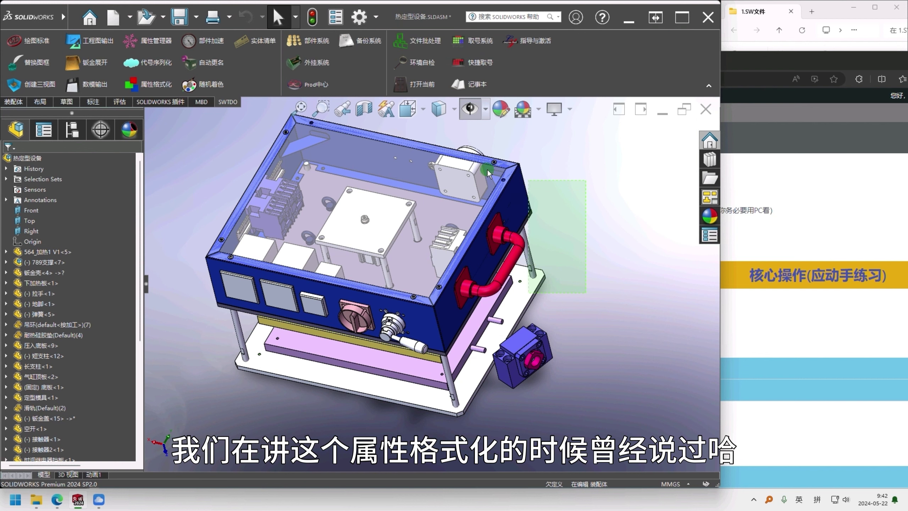
Box-select the parts around the handle side of the assembly and run 属性格式化 on them without keeping the existing property values
{"action": "left_click", "coordinate": [180, 85]}
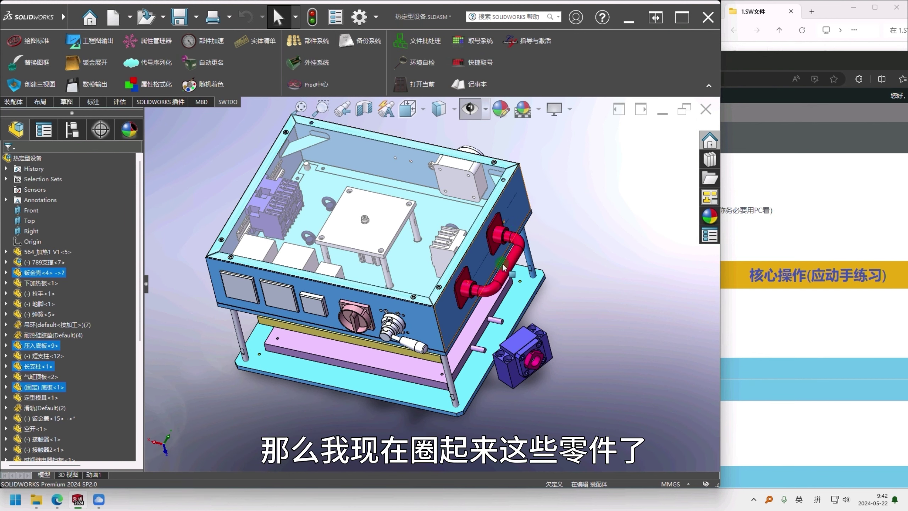
{"action": "left_click_drag", "start_coordinate": [603, 291], "coordinate": [503, 178]}
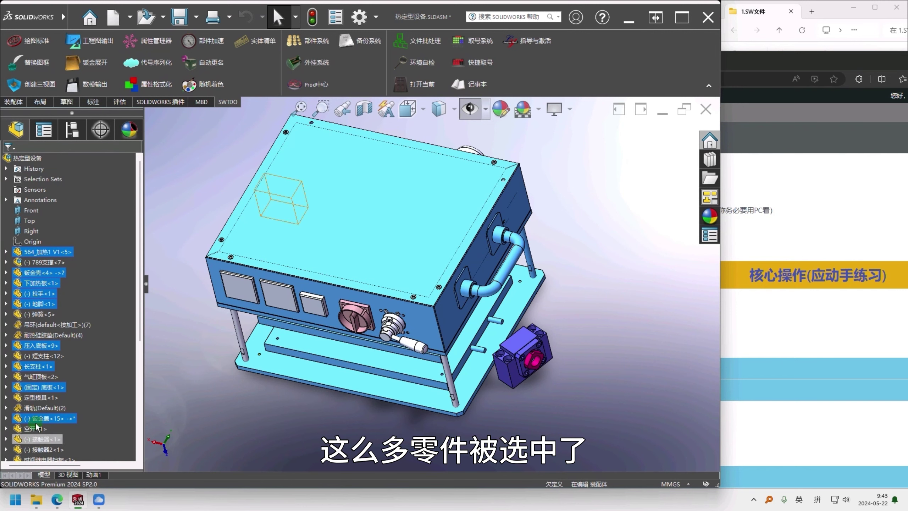
{"action": "left_click", "coordinate": [147, 84]}
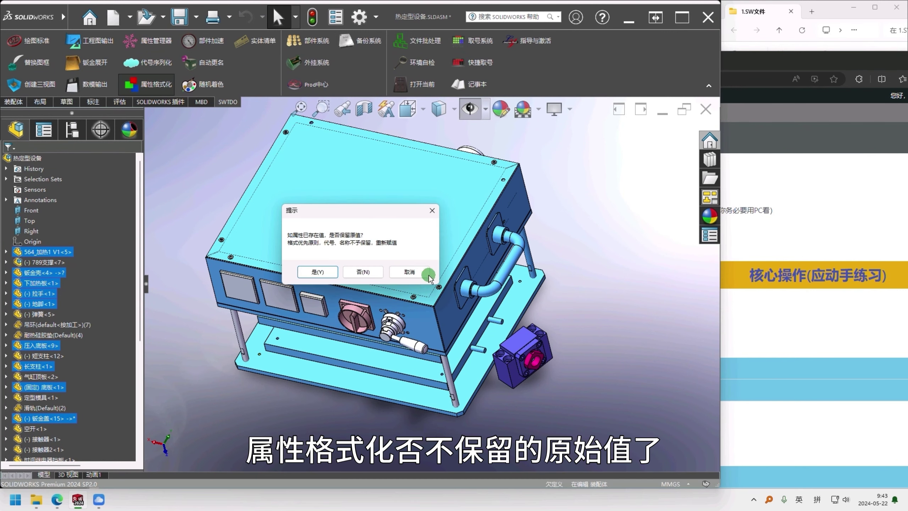
{"action": "left_click", "coordinate": [363, 273]}
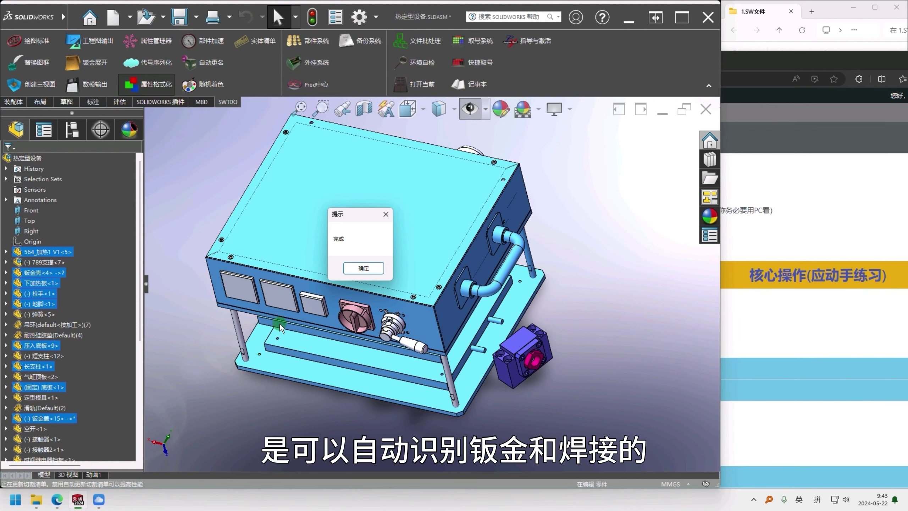
{"action": "left_click", "coordinate": [352, 269]}
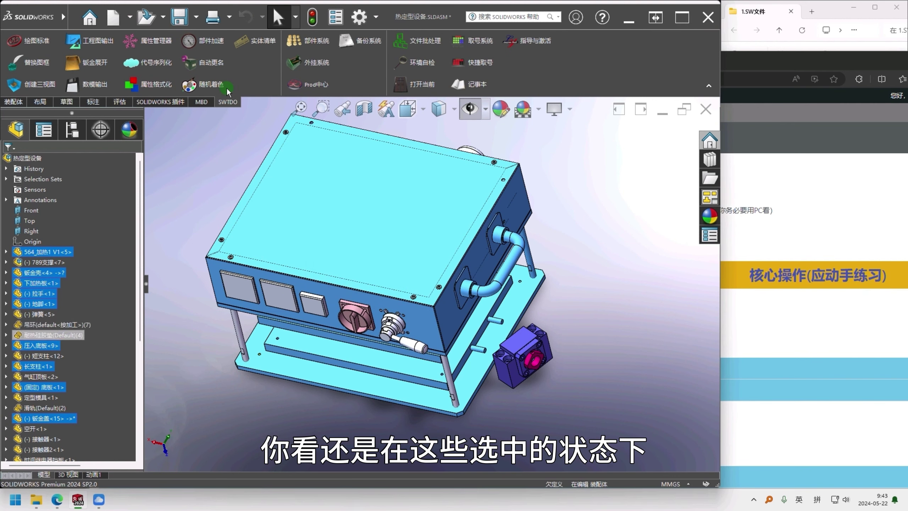
Launch Prod 清单系统 from Prod中心, create a BOM list from the selected components, and look through its rows
{"action": "left_click", "coordinate": [313, 84]}
{"action": "left_click", "coordinate": [665, 211]}
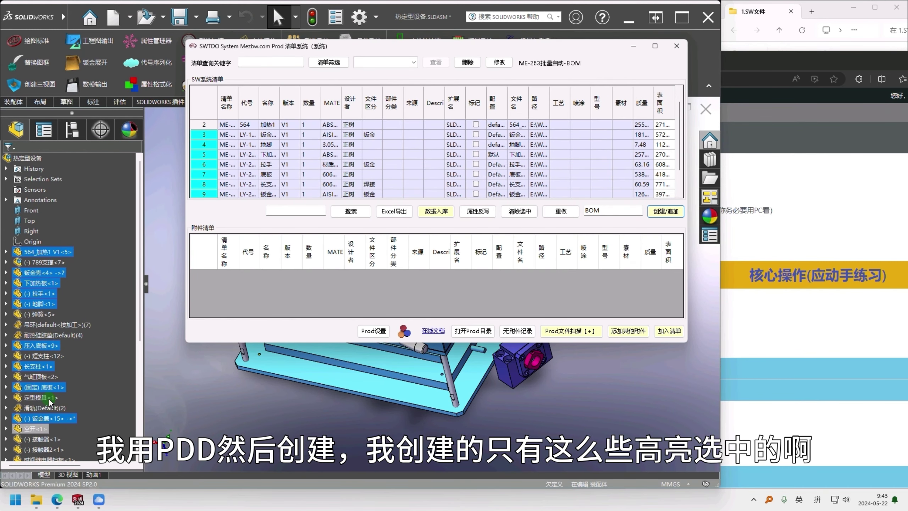
{"action": "scroll", "coordinate": [53, 357], "scroll_direction": "down", "scroll_amount": 5}
{"action": "scroll", "coordinate": [122, 253], "scroll_direction": "up", "scroll_amount": 5}
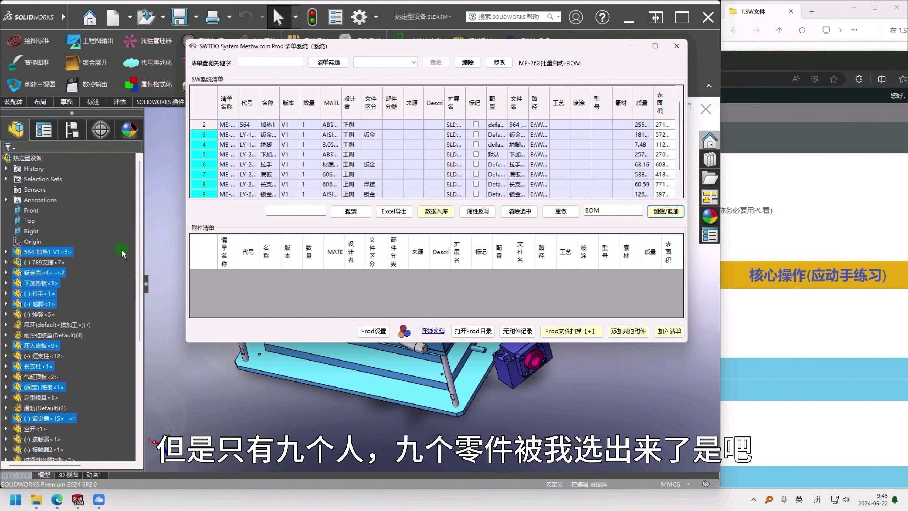
{"action": "scroll", "coordinate": [647, 143], "scroll_direction": "up", "scroll_amount": 1}
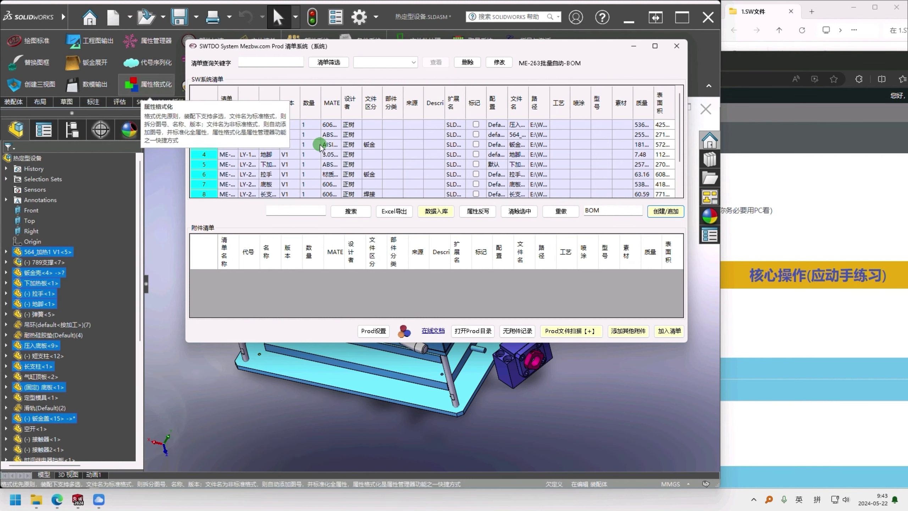
Sort the SW系统清单 by 文件区分 and select the components of all 钣金 rows in the assembly with SW选中
{"action": "left_click", "coordinate": [374, 104]}
{"action": "scroll", "coordinate": [381, 184], "scroll_direction": "down", "scroll_amount": 2}
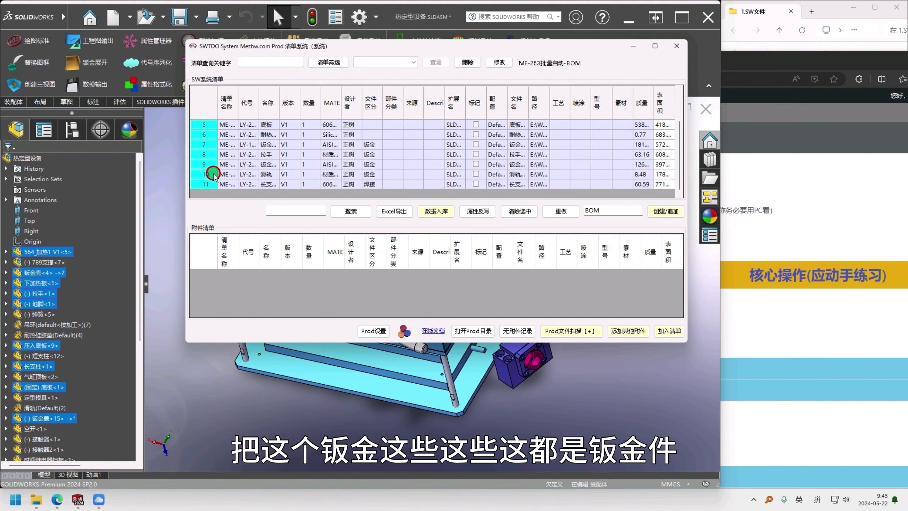
{"action": "left_click_drag", "start_coordinate": [214, 174], "coordinate": [215, 142]}
{"action": "right_click", "coordinate": [216, 145]}
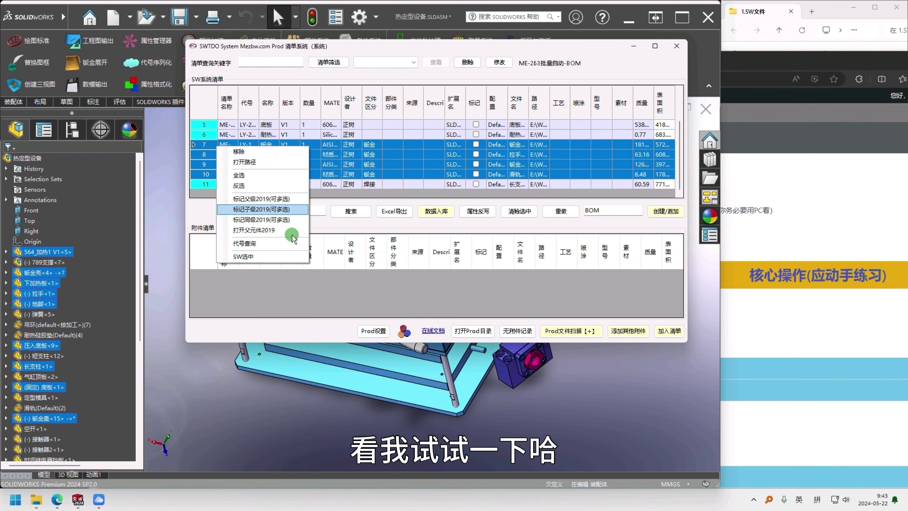
{"action": "left_click", "coordinate": [282, 256]}
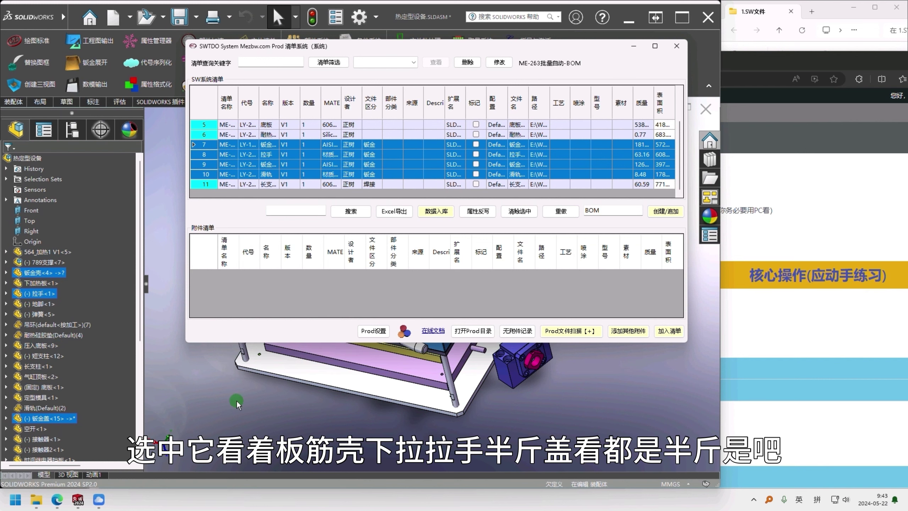
Examine the straight pipe and the mounting plate of the 拉手 handle in the assembly
{"action": "left_click", "coordinate": [680, 407]}
{"action": "scroll", "coordinate": [513, 261], "scroll_direction": "down", "scroll_amount": 3}
{"action": "left_click", "coordinate": [510, 282]}
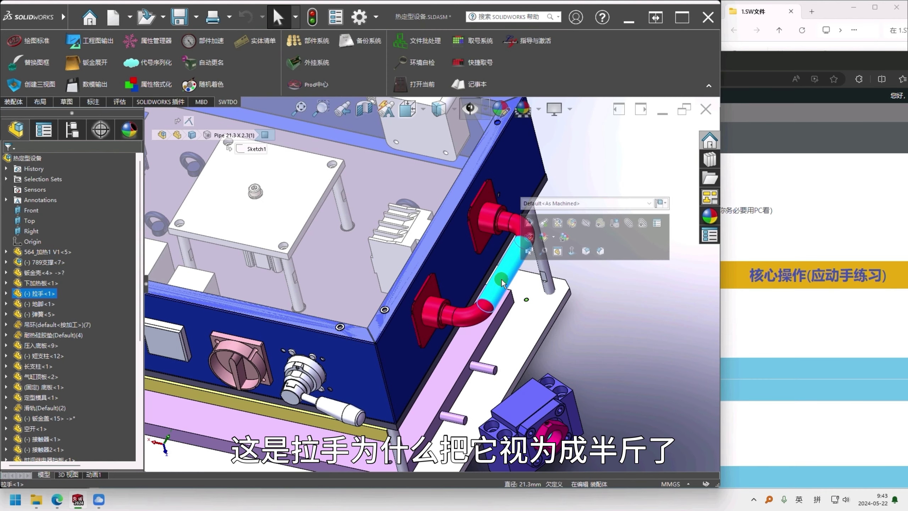
{"action": "scroll", "coordinate": [468, 218], "scroll_direction": "down", "scroll_amount": 6}
{"action": "left_click", "coordinate": [453, 230]}
{"action": "scroll", "coordinate": [507, 325], "scroll_direction": "up", "scroll_amount": 6}
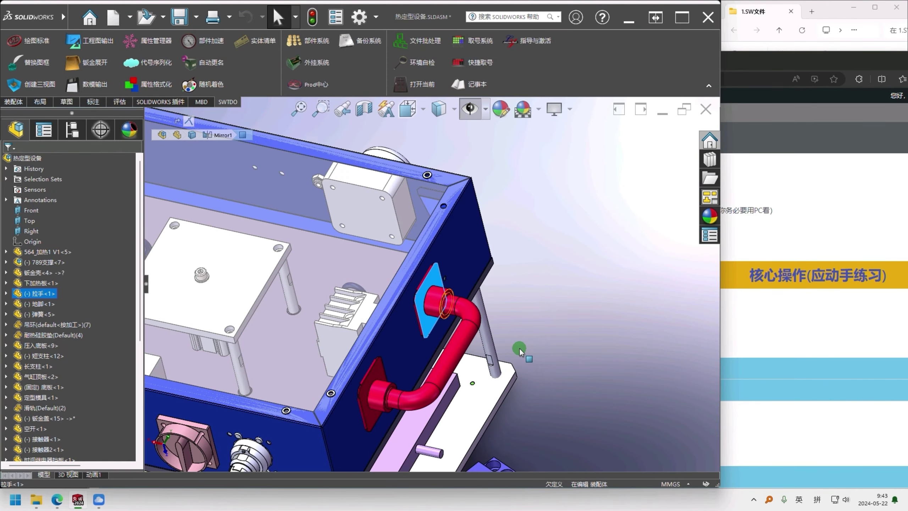
{"action": "scroll", "coordinate": [519, 352], "scroll_direction": "up", "scroll_amount": 10}
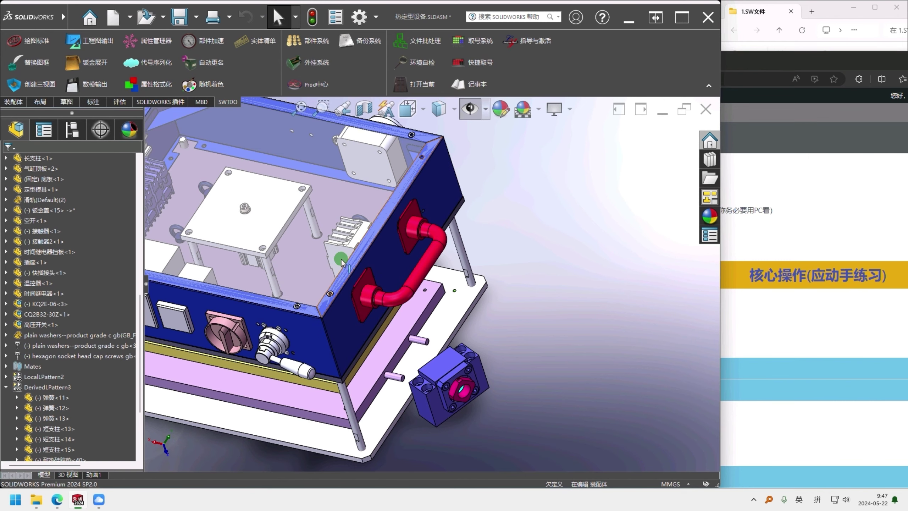
Inspect the handle's upper mounting plate and the collar attached to it up close
{"action": "scroll", "coordinate": [383, 235], "scroll_direction": "down", "scroll_amount": 6}
{"action": "left_click", "coordinate": [447, 196]}
{"action": "scroll", "coordinate": [456, 259], "scroll_direction": "up", "scroll_amount": 2}
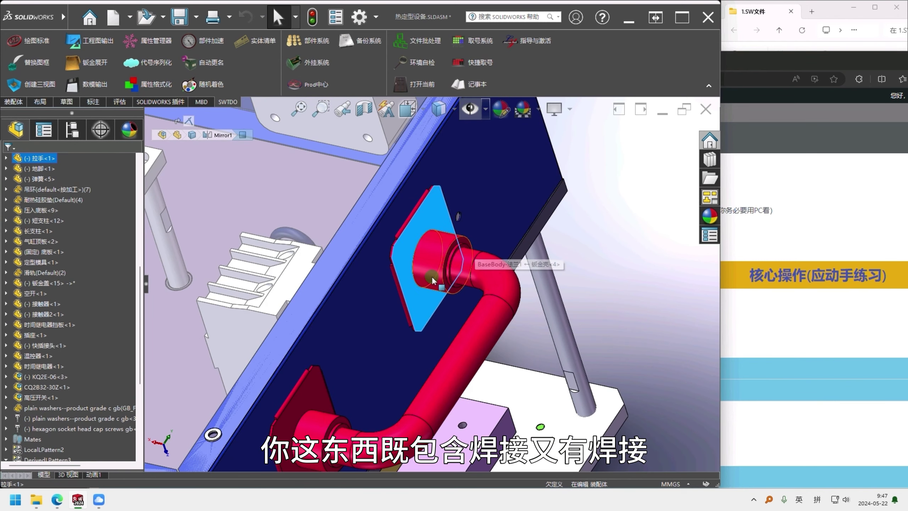
{"action": "scroll", "coordinate": [432, 278], "scroll_direction": "down", "scroll_amount": 5}
{"action": "left_click", "coordinate": [434, 281]}
{"action": "left_click", "coordinate": [588, 310]}
{"action": "scroll", "coordinate": [586, 308], "scroll_direction": "up", "scroll_amount": 4}
{"action": "left_click", "coordinate": [443, 261]}
{"action": "left_click", "coordinate": [433, 225]}
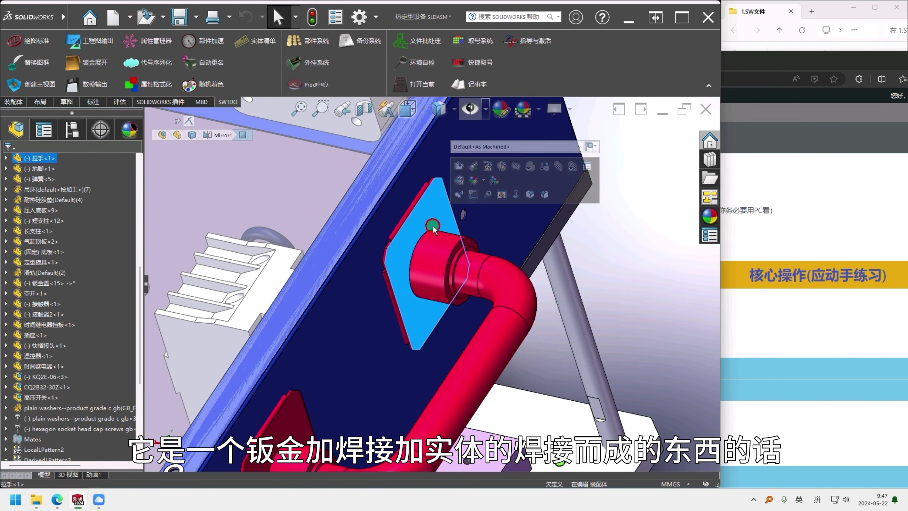
Check the handle's collar, pipe stub, bend, straight pipe and plate one by one, and clear the selection
{"action": "left_click", "coordinate": [444, 262]}
{"action": "left_click", "coordinate": [487, 277]}
{"action": "left_click", "coordinate": [524, 314]}
{"action": "left_click", "coordinate": [496, 345]}
{"action": "left_click", "coordinate": [475, 277]}
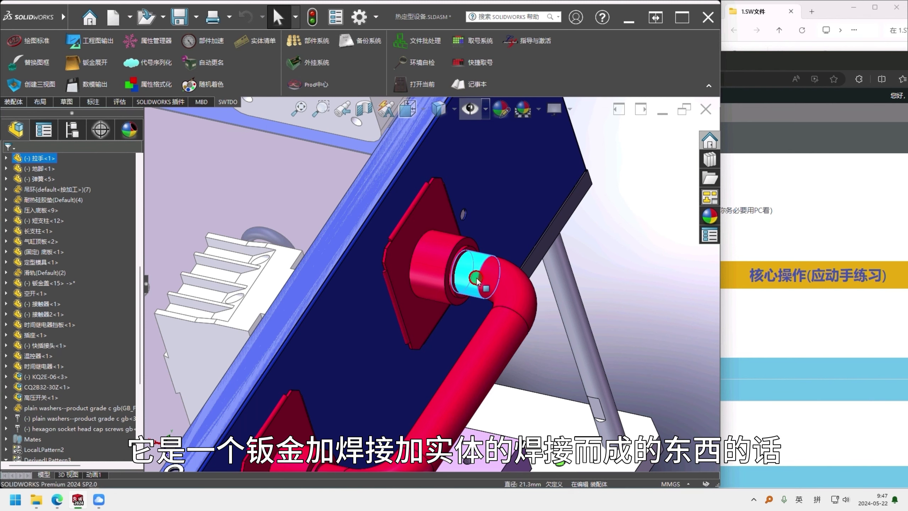
{"action": "left_click", "coordinate": [424, 265]}
{"action": "left_click", "coordinate": [434, 223]}
{"action": "scroll", "coordinate": [451, 255], "scroll_direction": "up", "scroll_amount": 5}
{"action": "scroll", "coordinate": [445, 320], "scroll_direction": "down", "scroll_amount": 2}
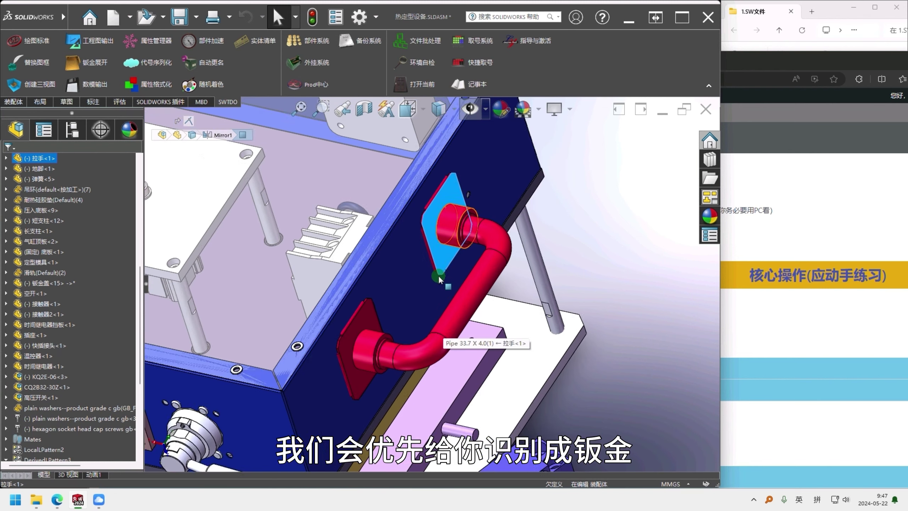
{"action": "scroll", "coordinate": [407, 304], "scroll_direction": "down", "scroll_amount": 1}
{"action": "left_click", "coordinate": [540, 224]}
{"action": "scroll", "coordinate": [446, 183], "scroll_direction": "up", "scroll_amount": 5}
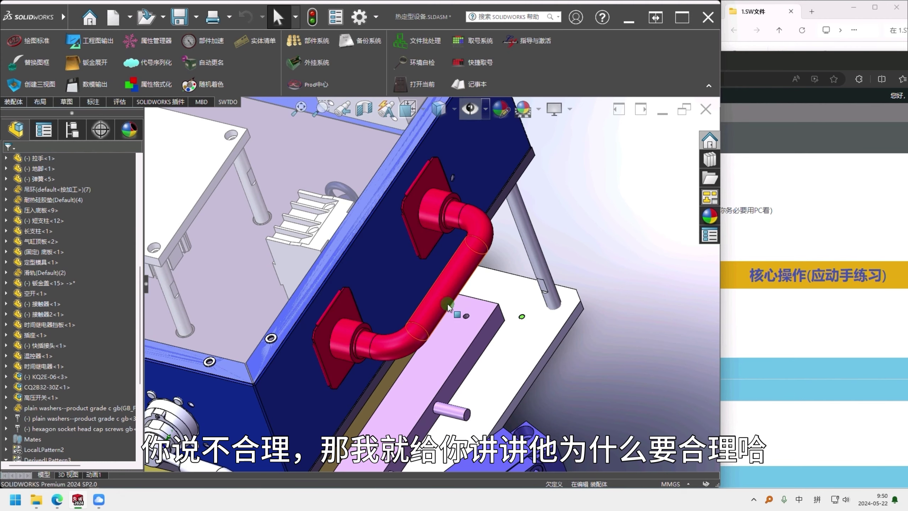
{"action": "scroll", "coordinate": [447, 303], "scroll_direction": "up", "scroll_amount": 2}
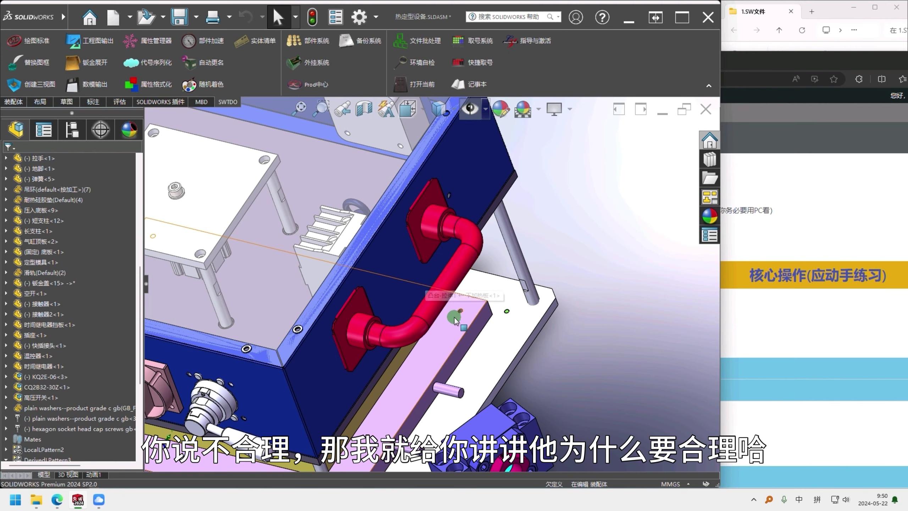